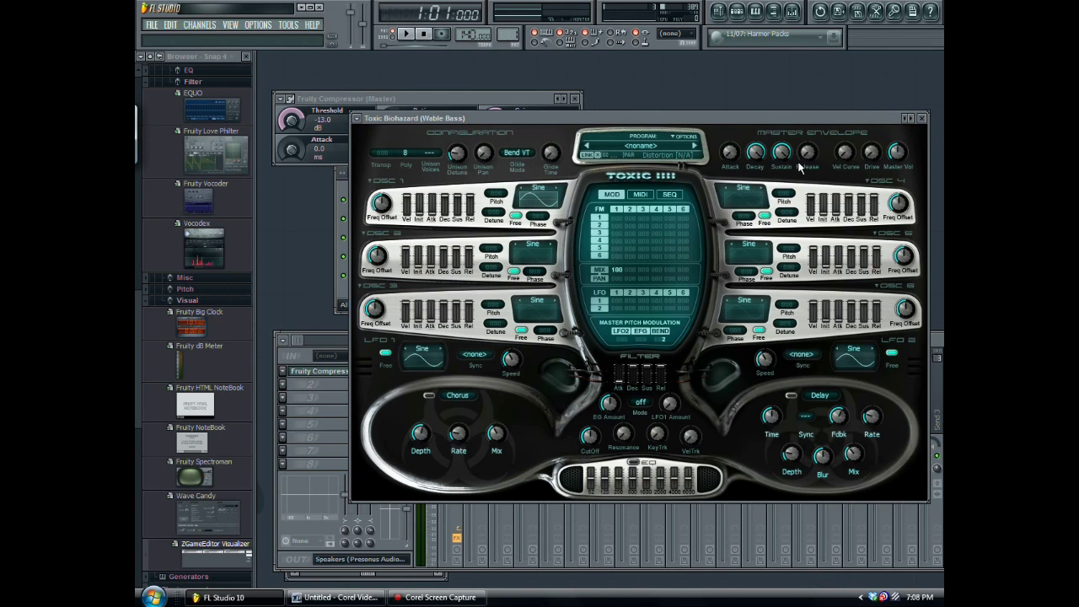
Load the Wable Bass preset from the synth's preset menu.
left_click(357, 119)
mouse_move(385, 152)
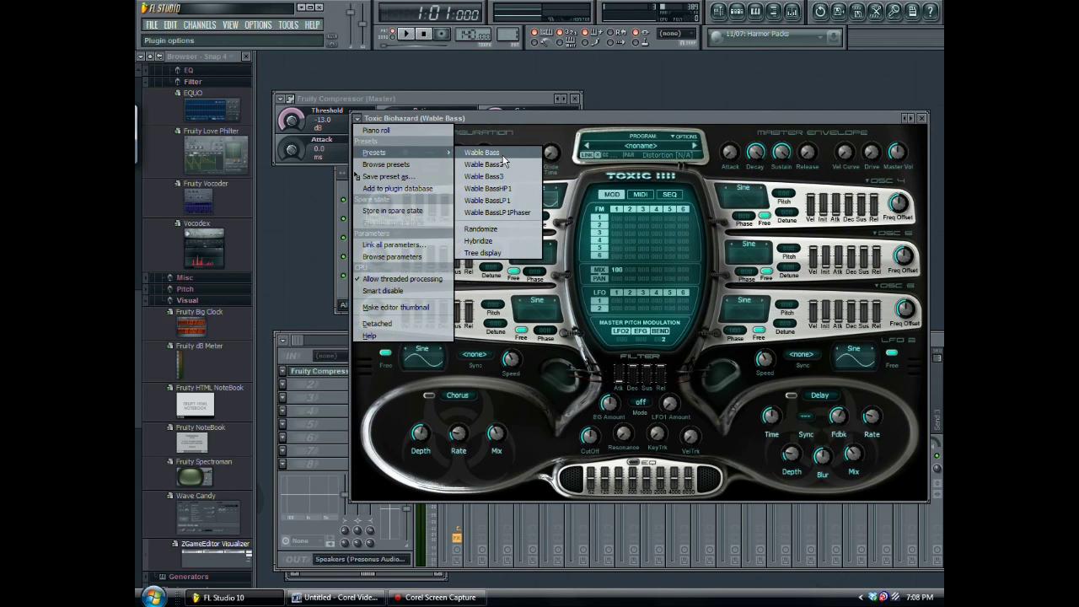
left_click(499, 153)
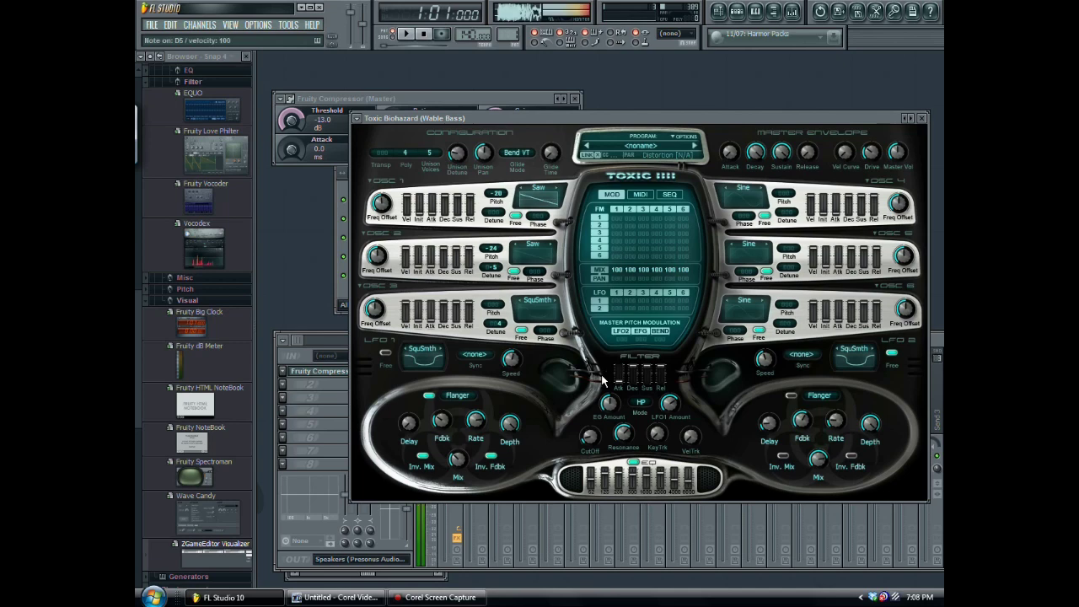
Switch to the Wable Bass2 preset and tweak the LFO1 Speed knob.
left_click(358, 119)
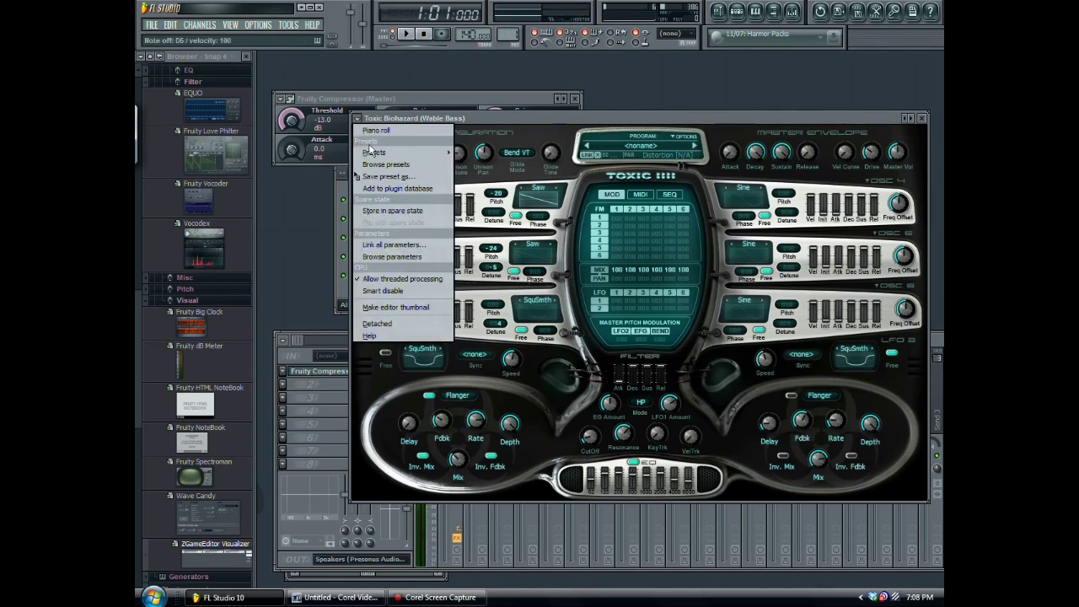
mouse_move(391, 152)
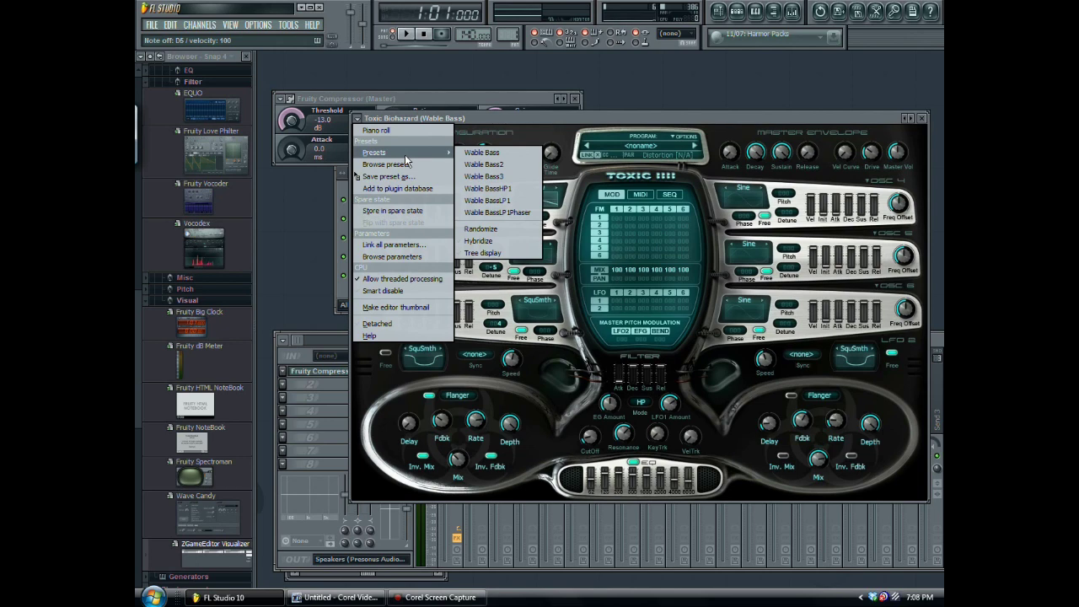
left_click(492, 166)
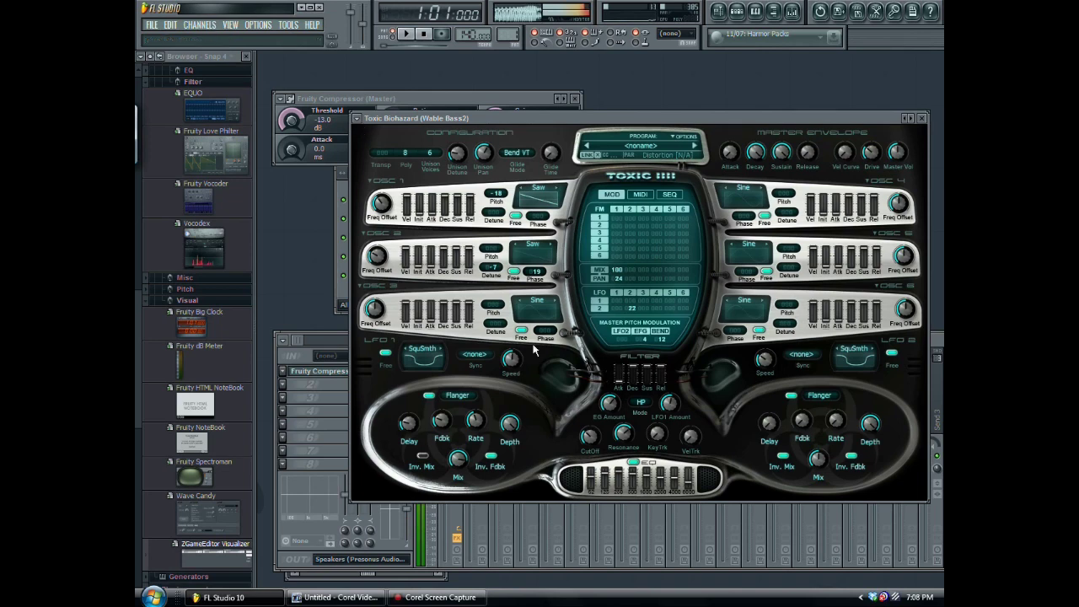
mouse_move(511, 358)
scroll(511, 358, "up", 8)
scroll(511, 358, "down", 10)
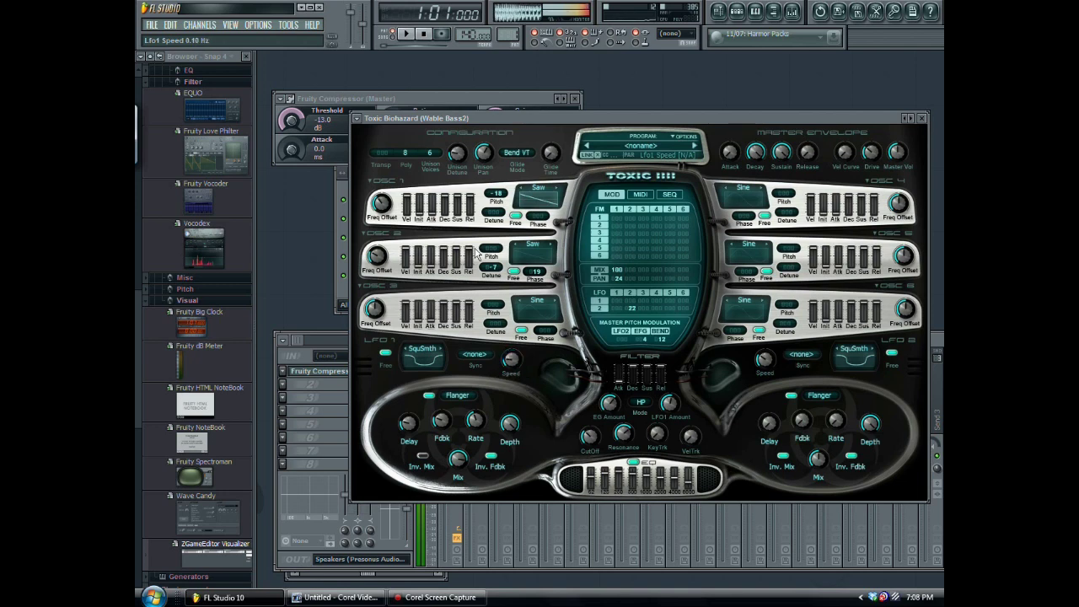
Load the Wable BassLP1Phaser preset.
left_click(357, 120)
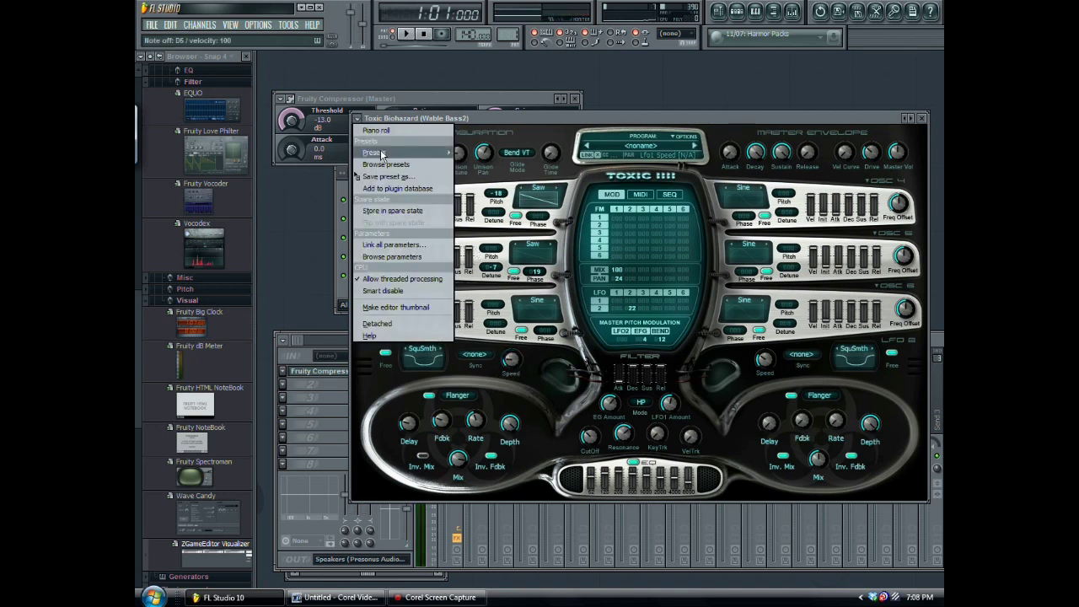
mouse_move(384, 153)
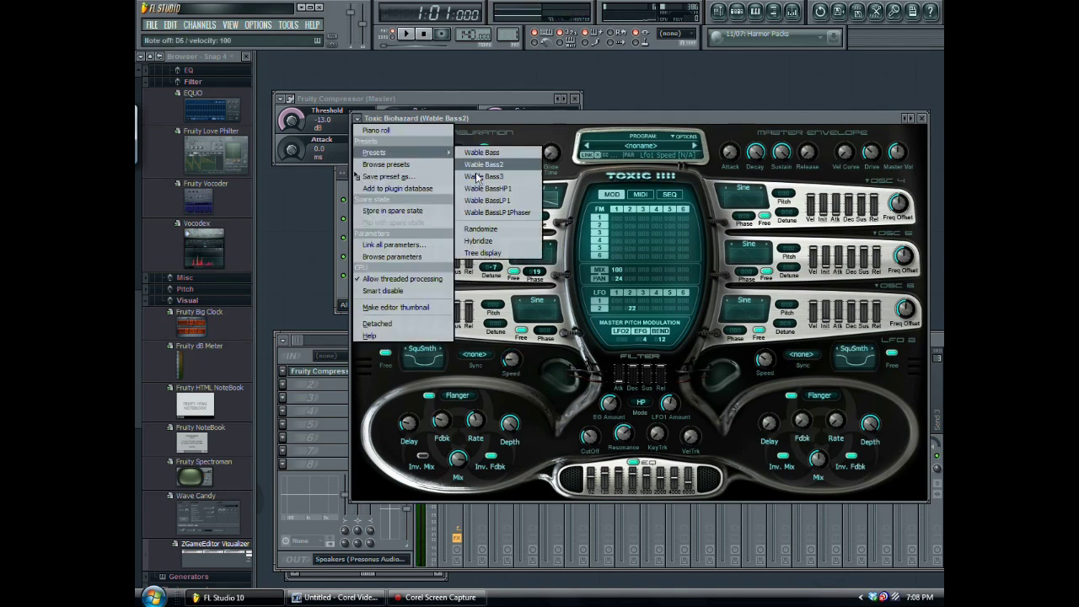
left_click(506, 214)
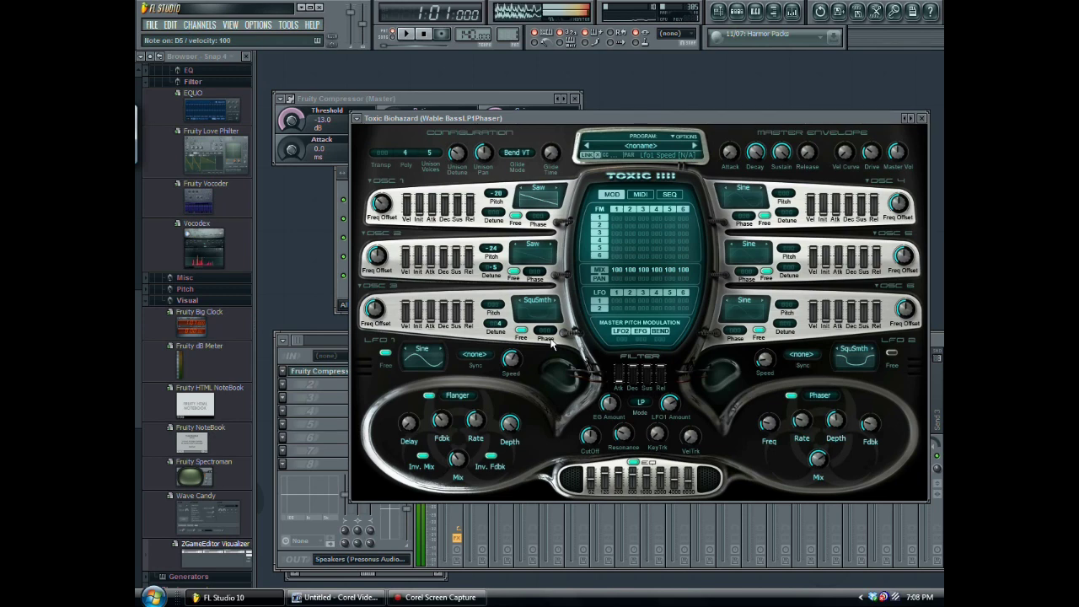
left_click(356, 119)
Apply Reset Program so all oscillators return to sine, with chorus and delay.
mouse_move(397, 154)
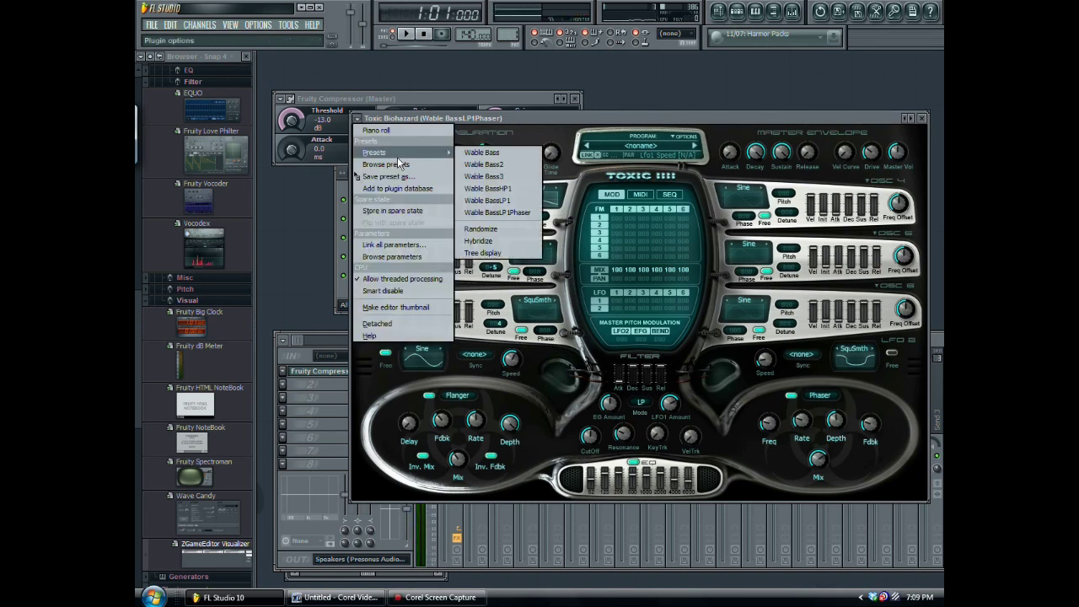
left_click(693, 136)
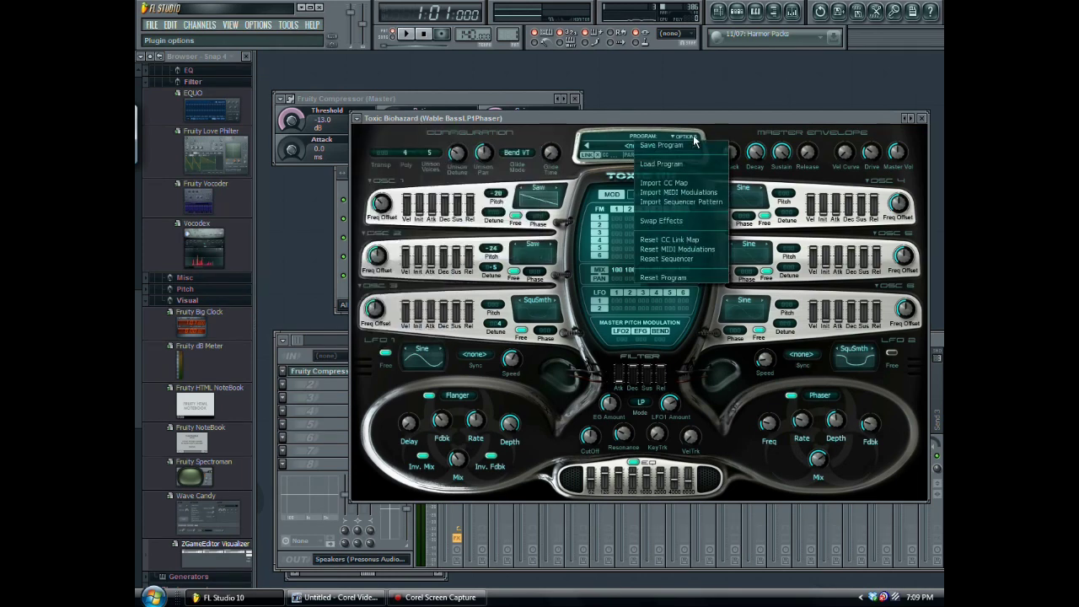
left_click(675, 278)
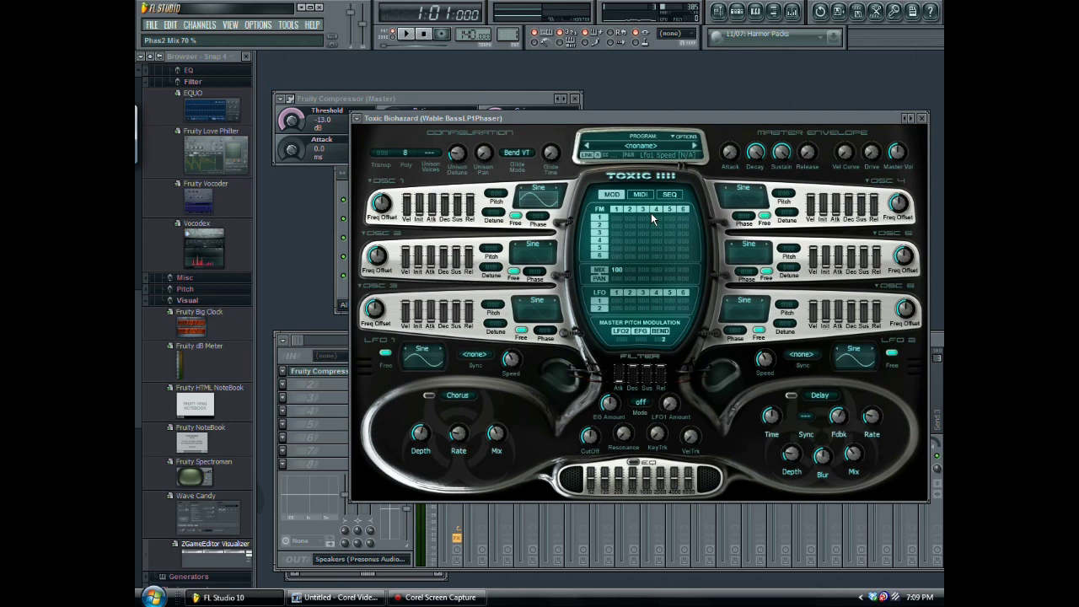
Change oscillator 1 from sine to saw and lower its pitch to -20.
left_click(550, 197)
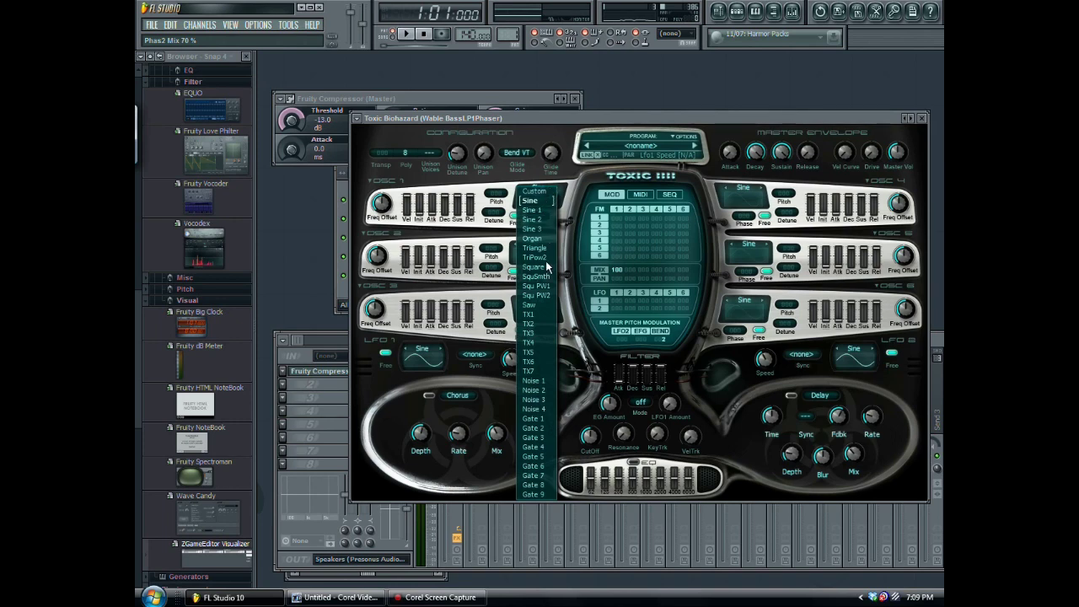
left_click(545, 306)
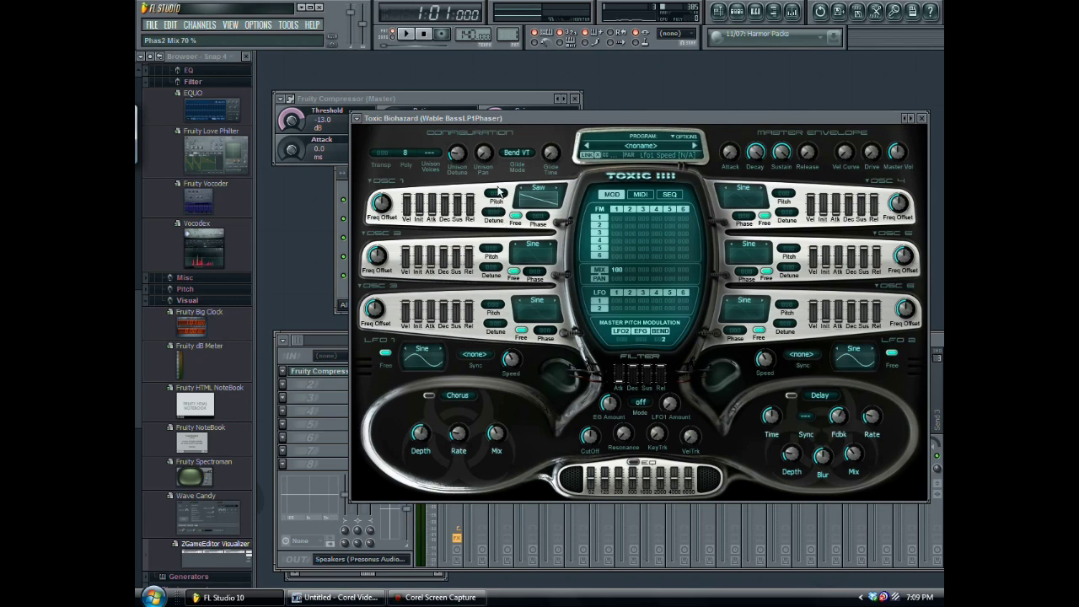
left_click_drag(501, 196, 501, 221)
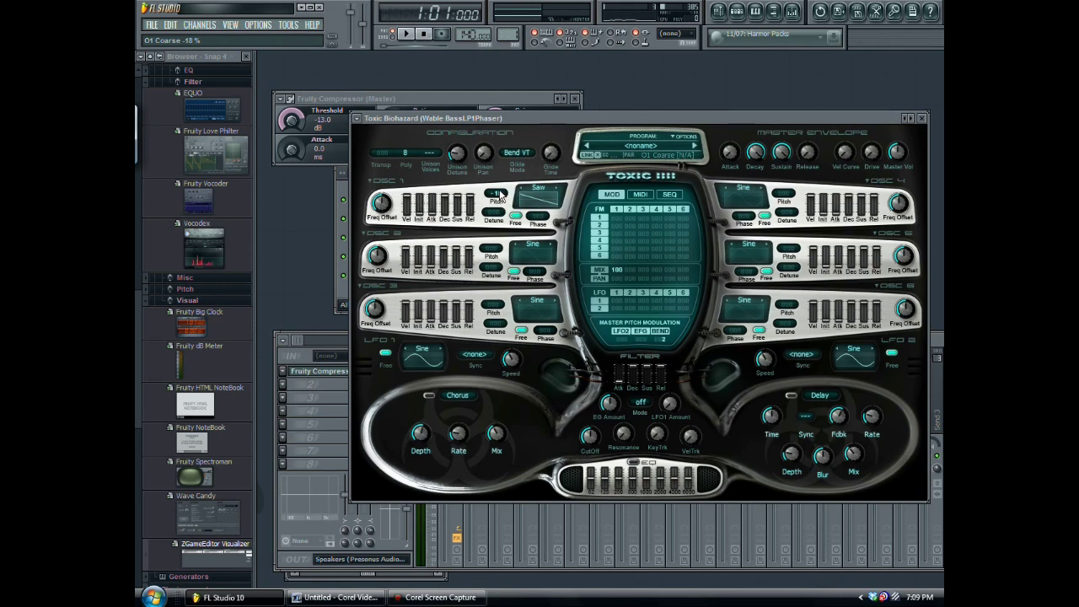
left_click_drag(501, 199, 501, 204)
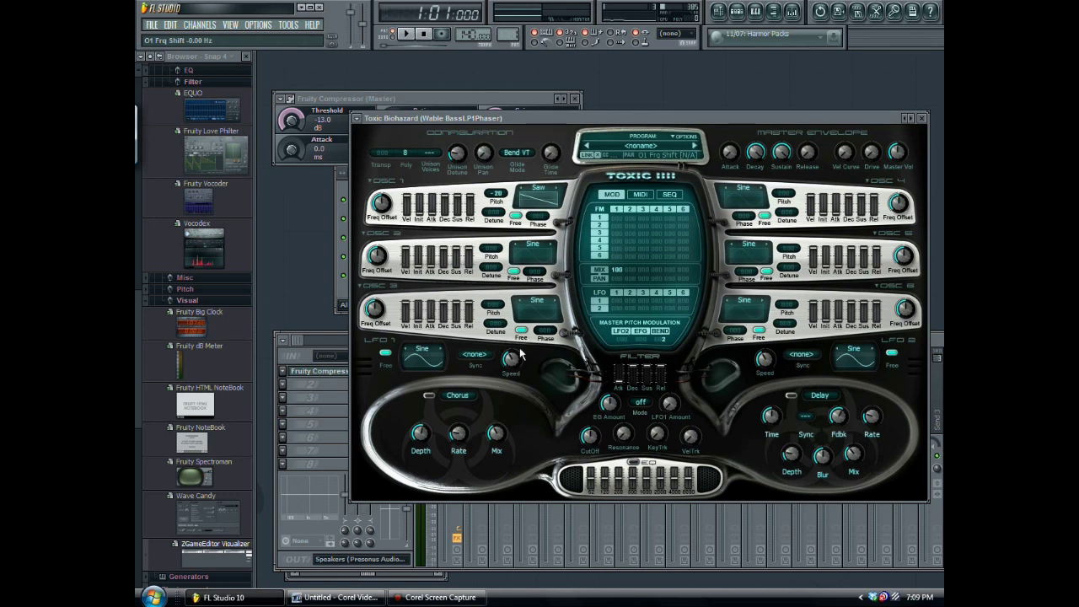
Change LFO 1's waveform from sine to SquSmth.
left_click(424, 349)
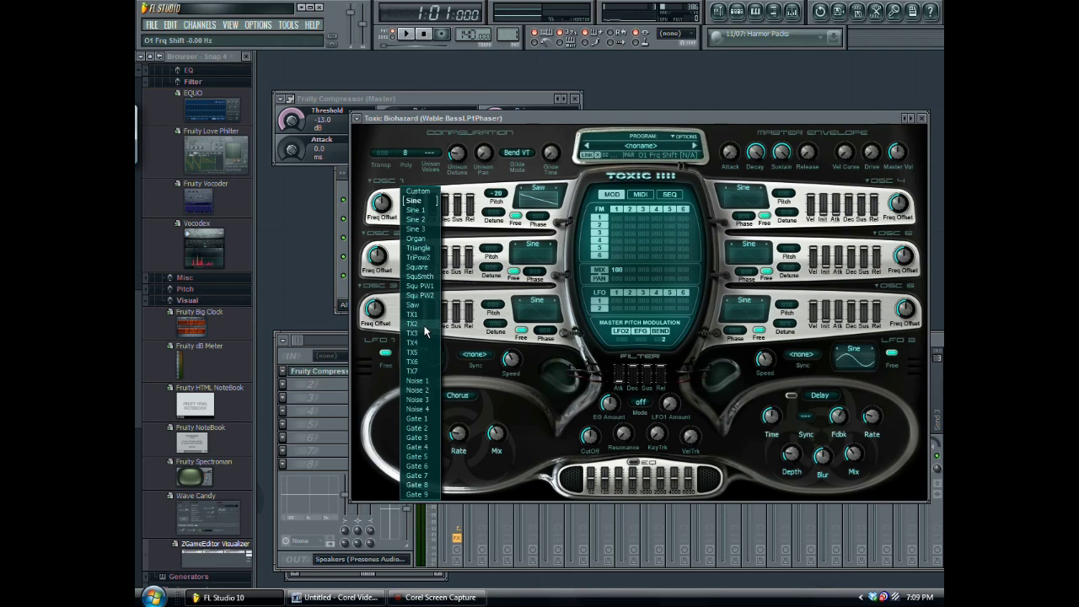
left_click(425, 276)
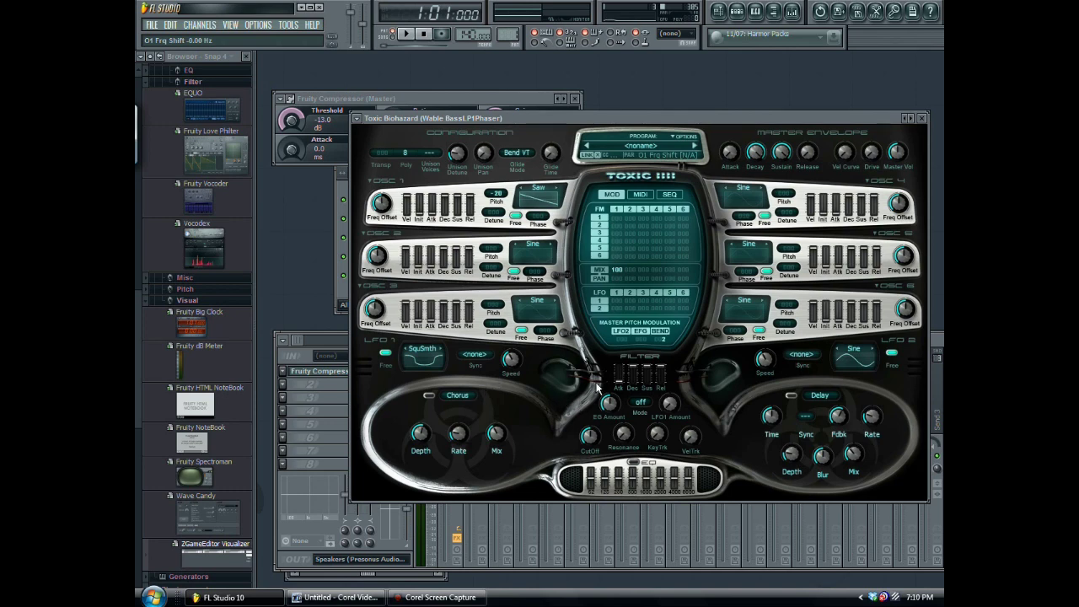
Switch the filter to high-pass mode with its LFO1 amount at about 71%.
left_click(640, 404)
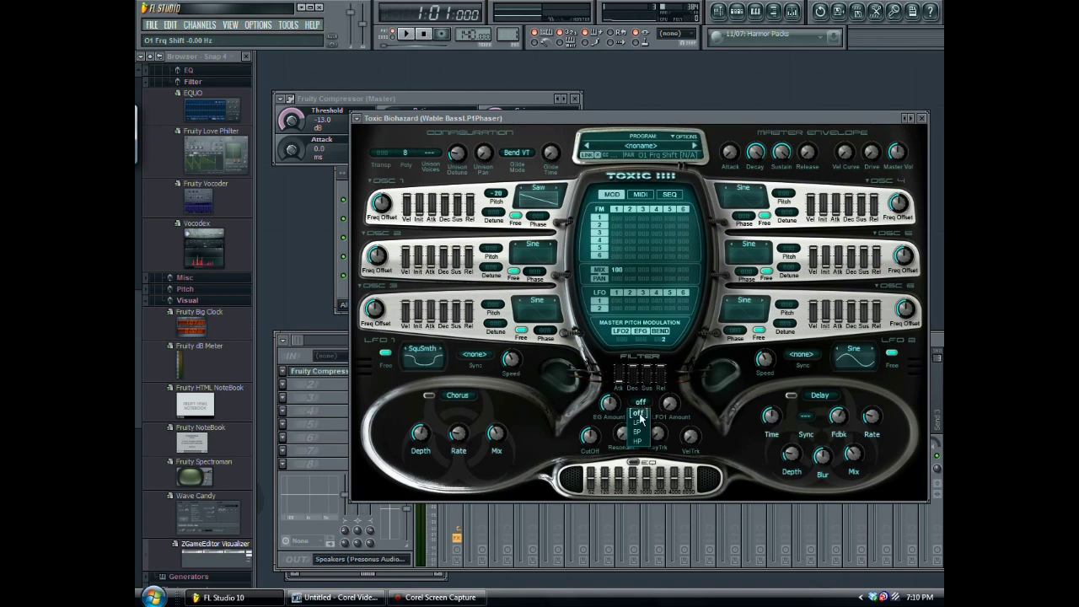
left_click(635, 440)
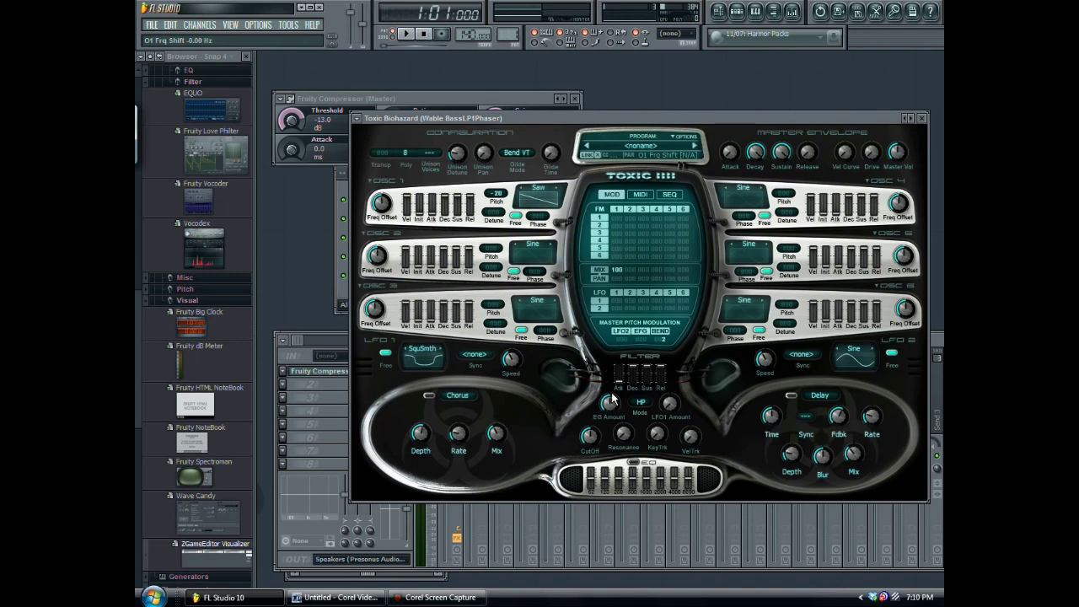
left_click(670, 404)
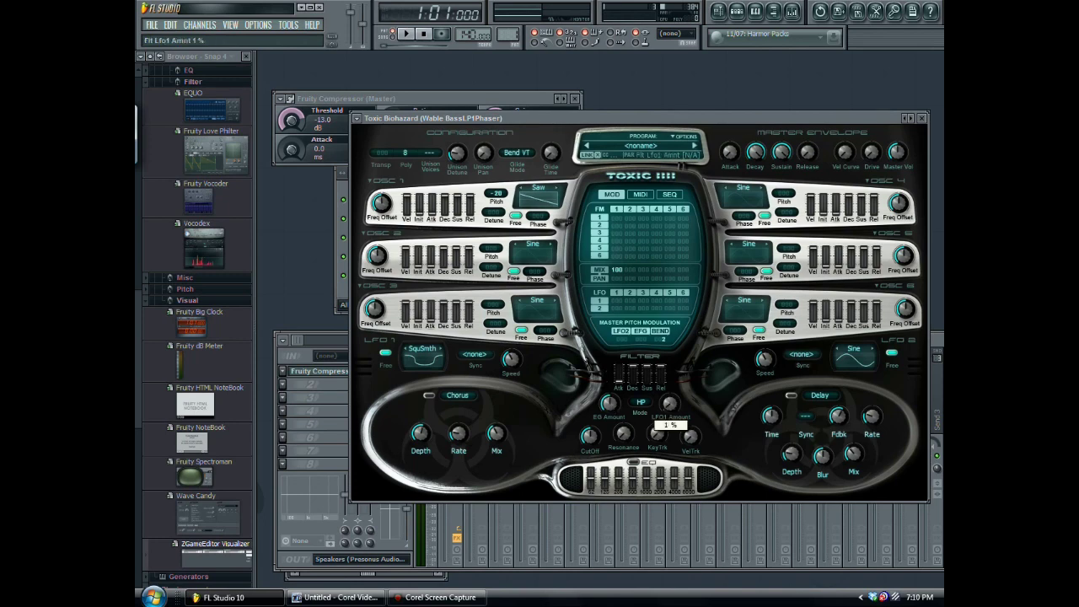
left_click_drag(669, 403, 669, 371)
left_click_drag(670, 371, 669, 370)
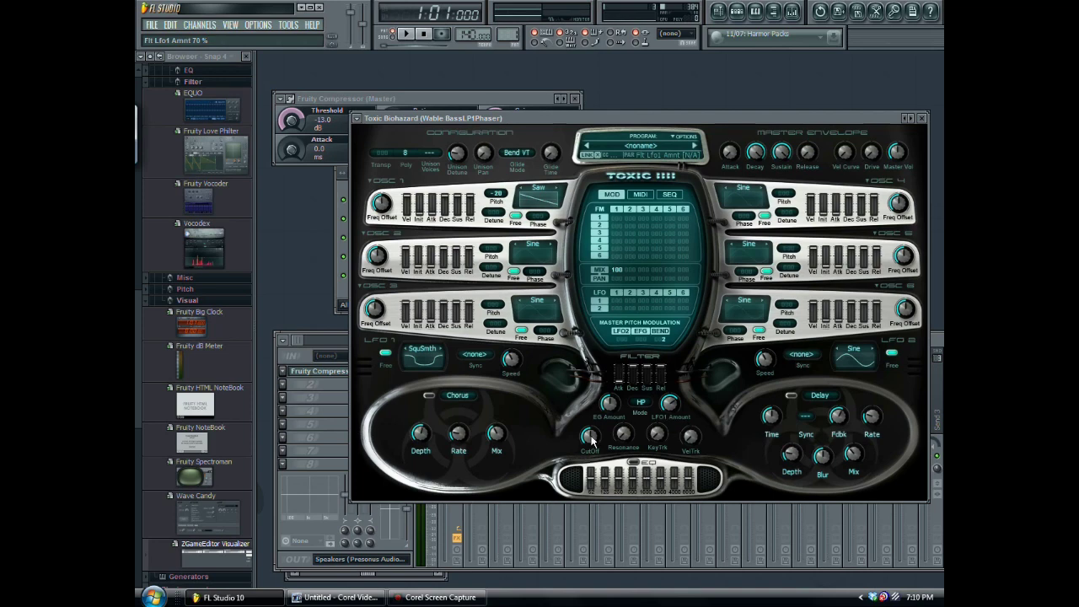
Set the filter cutoff to about 17% and resonance to about 65%.
left_click_drag(593, 441, 593, 438)
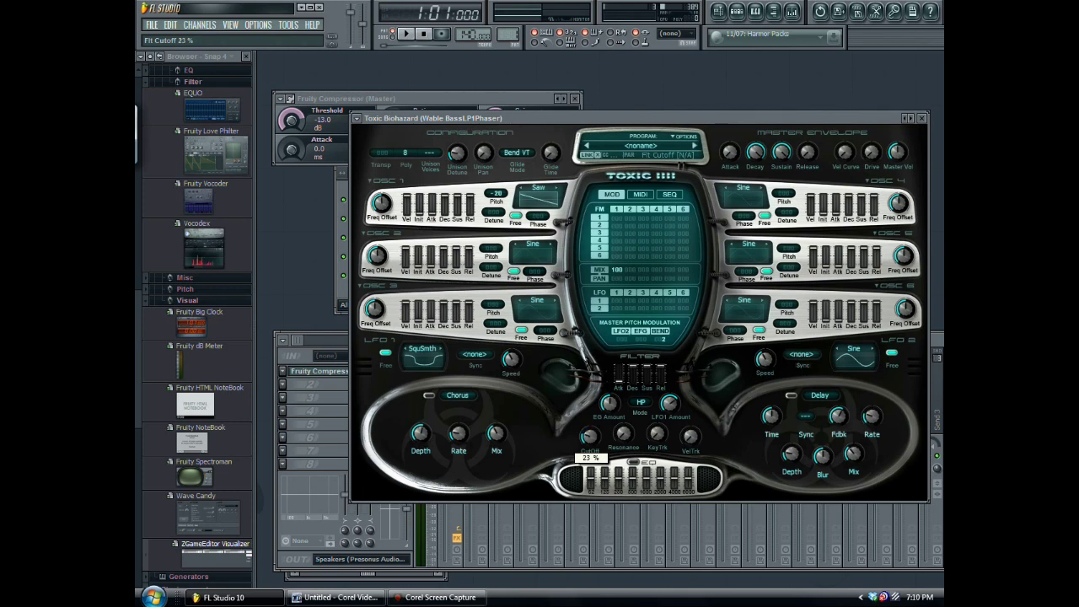
left_click_drag(593, 438, 592, 438)
left_click_drag(592, 438, 592, 437)
left_click_drag(623, 436, 624, 432)
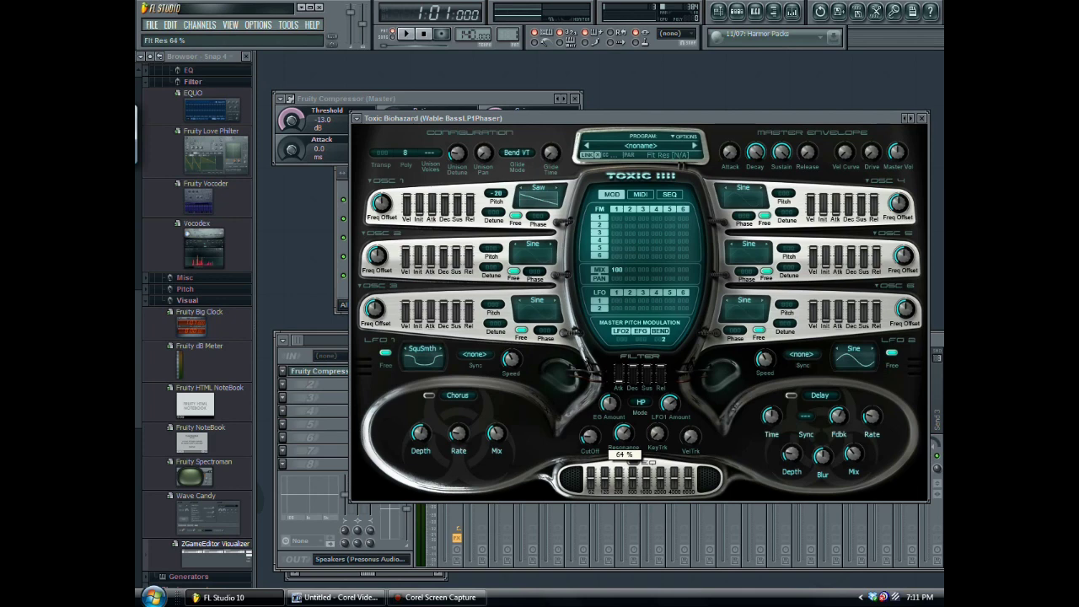
left_click_drag(623, 431, 623, 432)
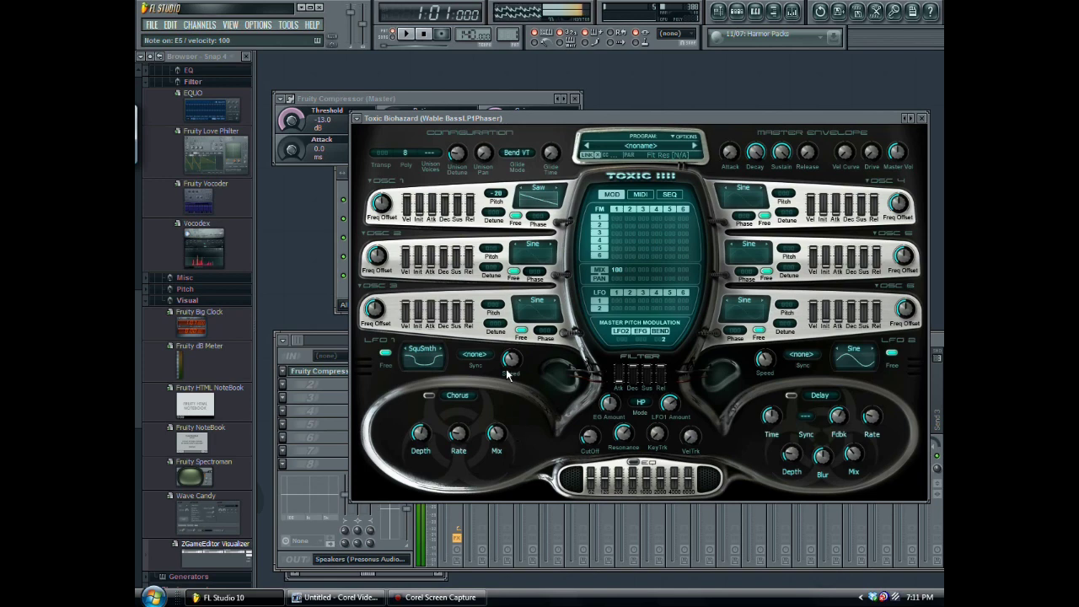
Raise LFO 1's speed to about 4.44 Hz for the wobble rate.
mouse_move(510, 363)
left_mouse_down()
mouse_move(510, 339)
mouse_move(510, 364)
mouse_move(510, 349)
left_mouse_up()
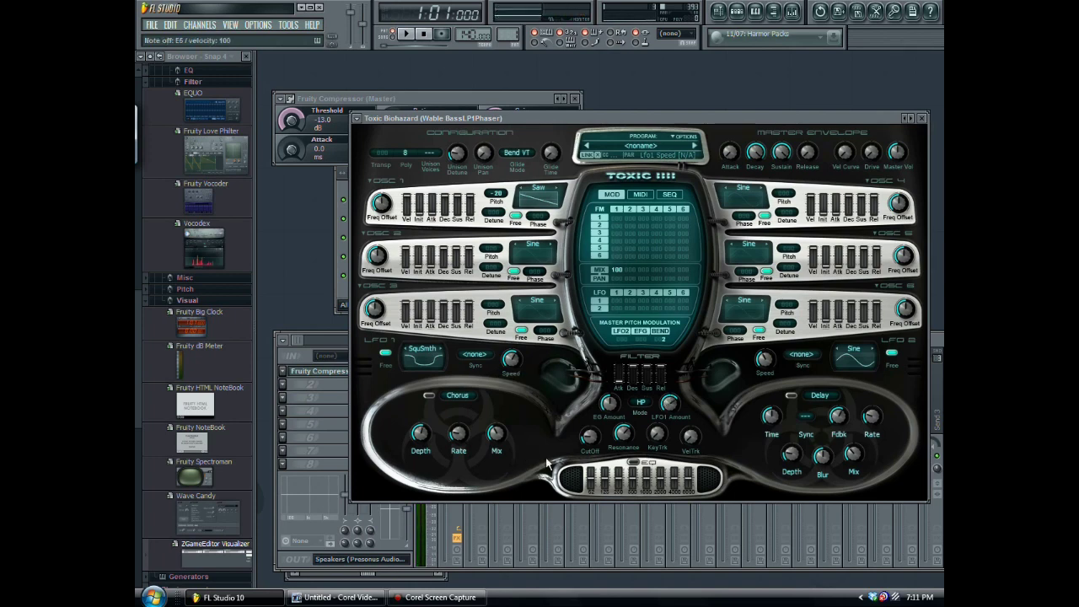
Enable the EQ, boost band 1 to 8.1 dB, cut band 8 to -7.0 dB, and retune LFO 1 speed.
left_click(633, 464)
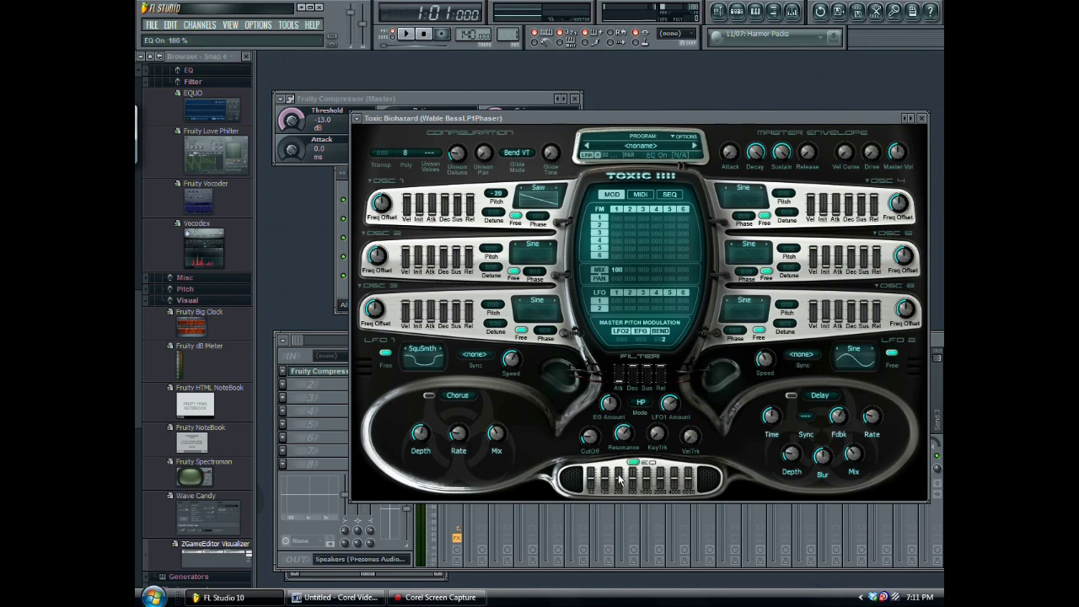
left_click_drag(592, 487, 637, 486)
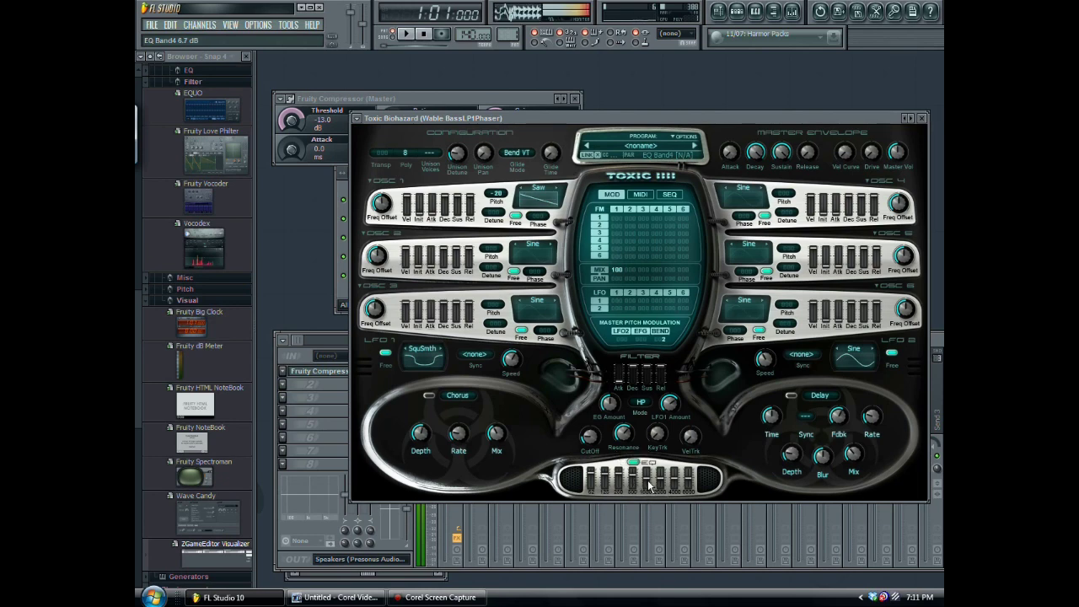
left_click_drag(647, 480, 624, 475)
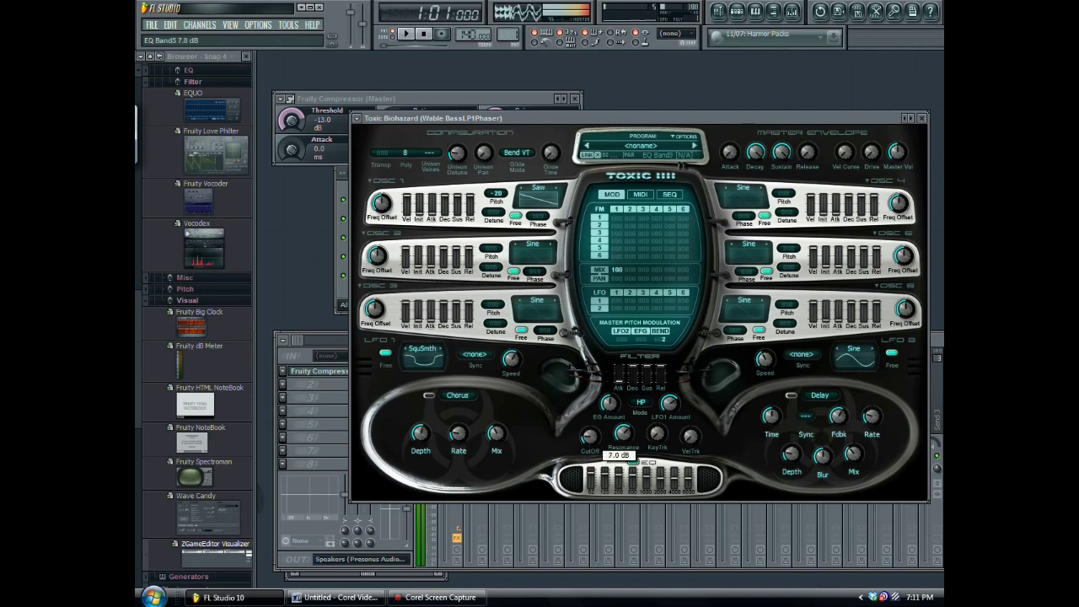
mouse_move(661, 477)
left_mouse_down()
mouse_move(651, 481)
mouse_move(674, 482)
left_mouse_up()
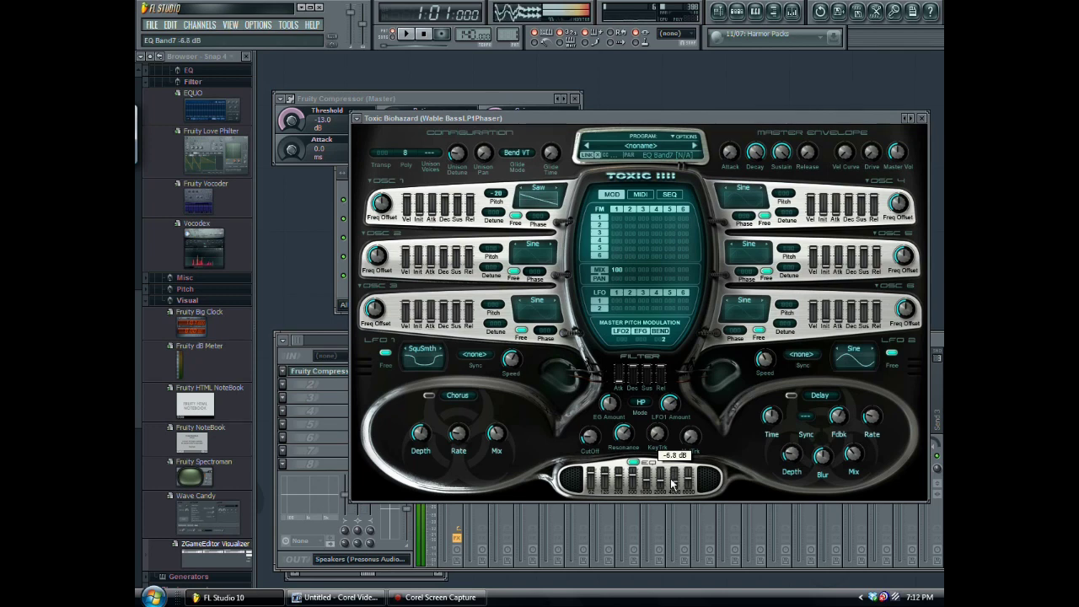
left_click(647, 480)
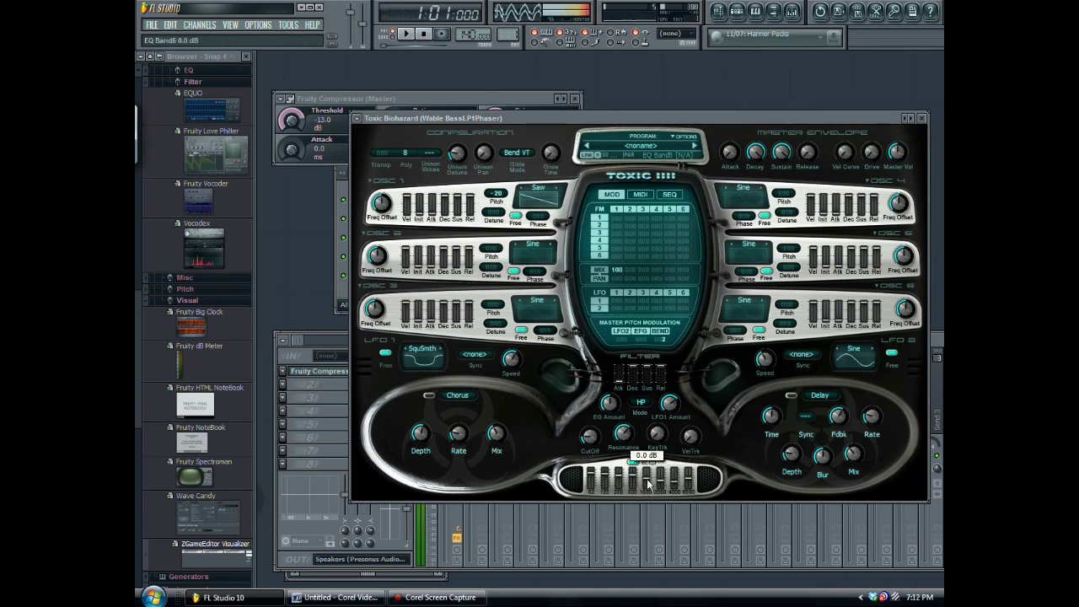
left_click_drag(689, 486, 690, 496)
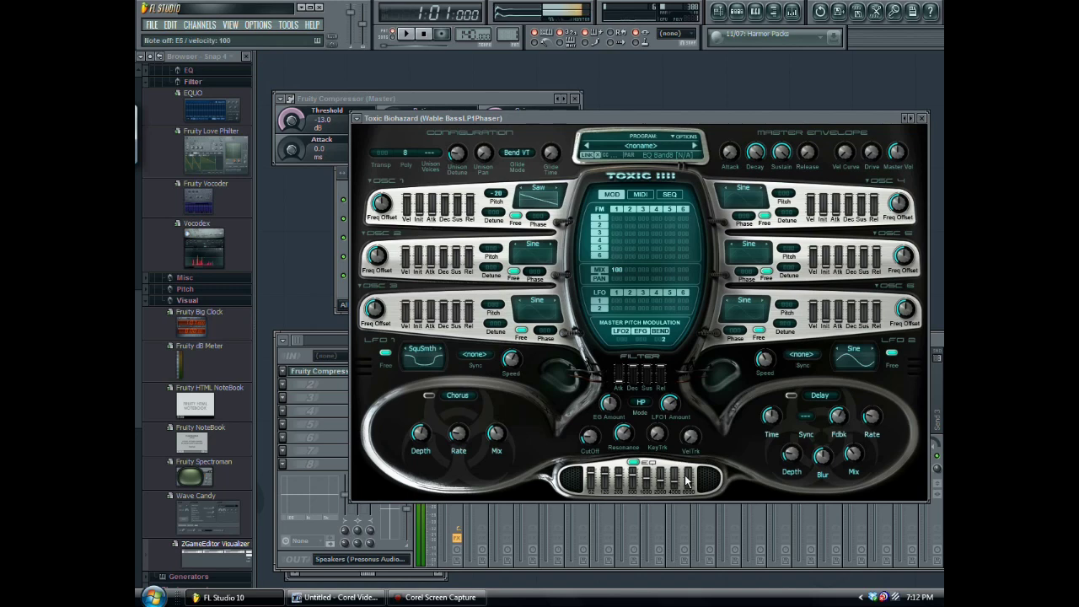
mouse_move(511, 358)
left_mouse_down()
mouse_move(511, 371)
mouse_move(511, 346)
mouse_move(511, 371)
left_mouse_up()
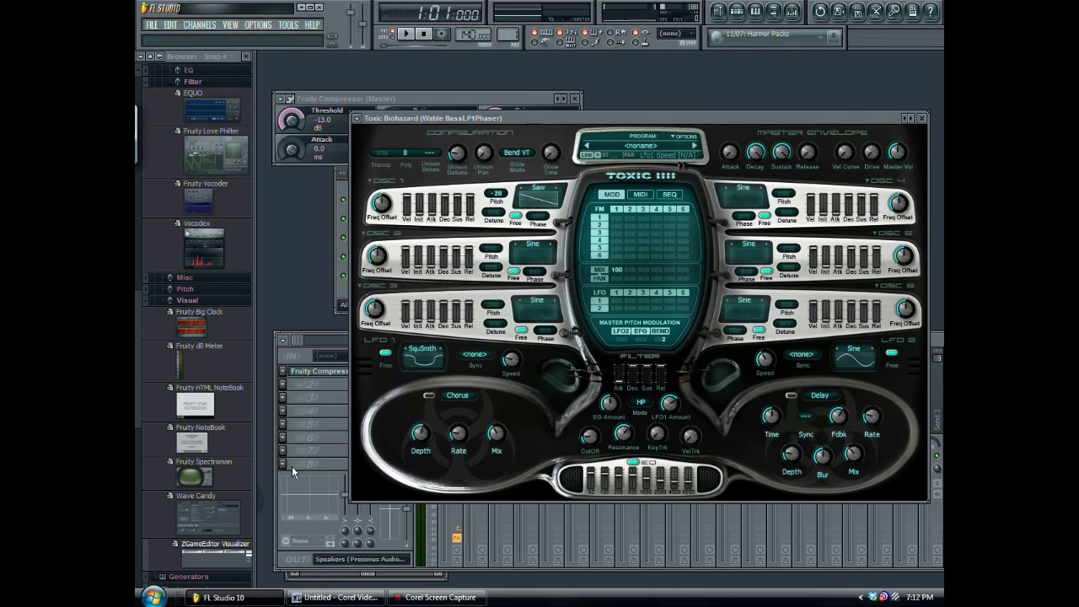
Insert Wave Candy into the master channel's second effect slot.
left_click(285, 383)
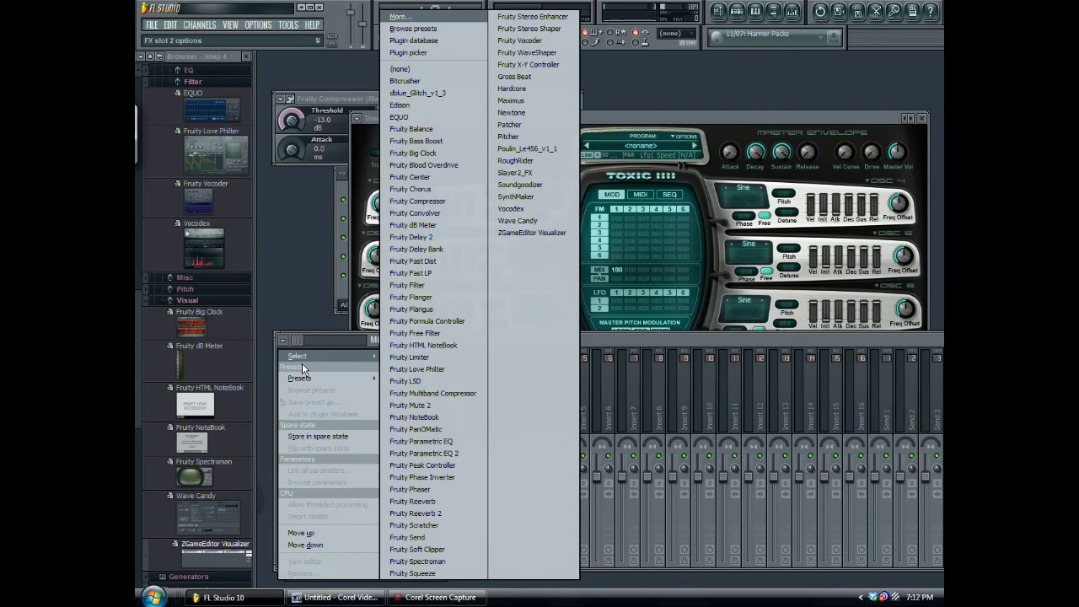
mouse_move(359, 358)
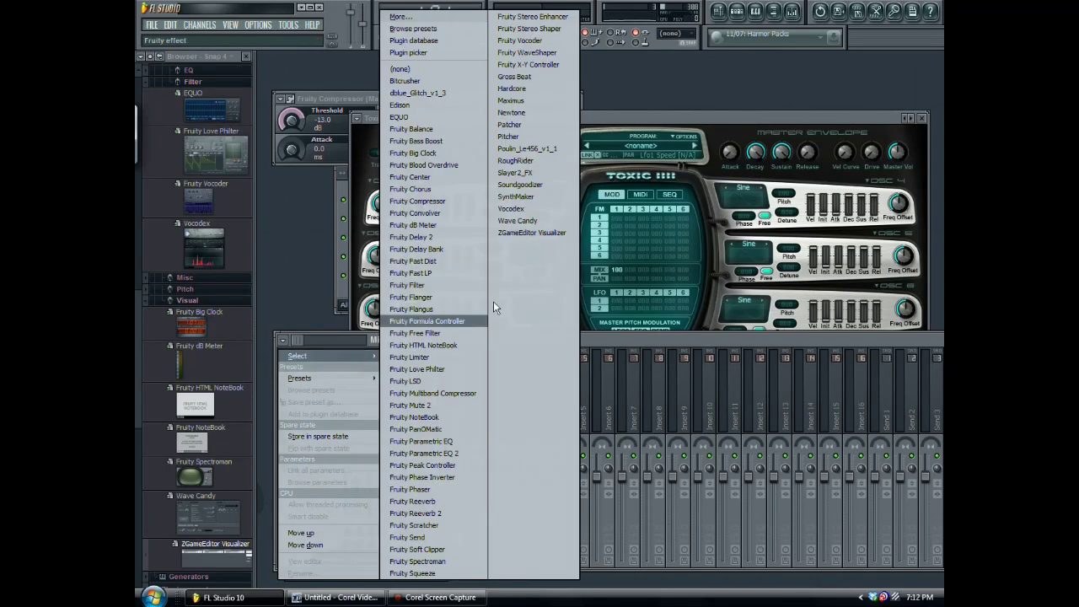
left_click(521, 221)
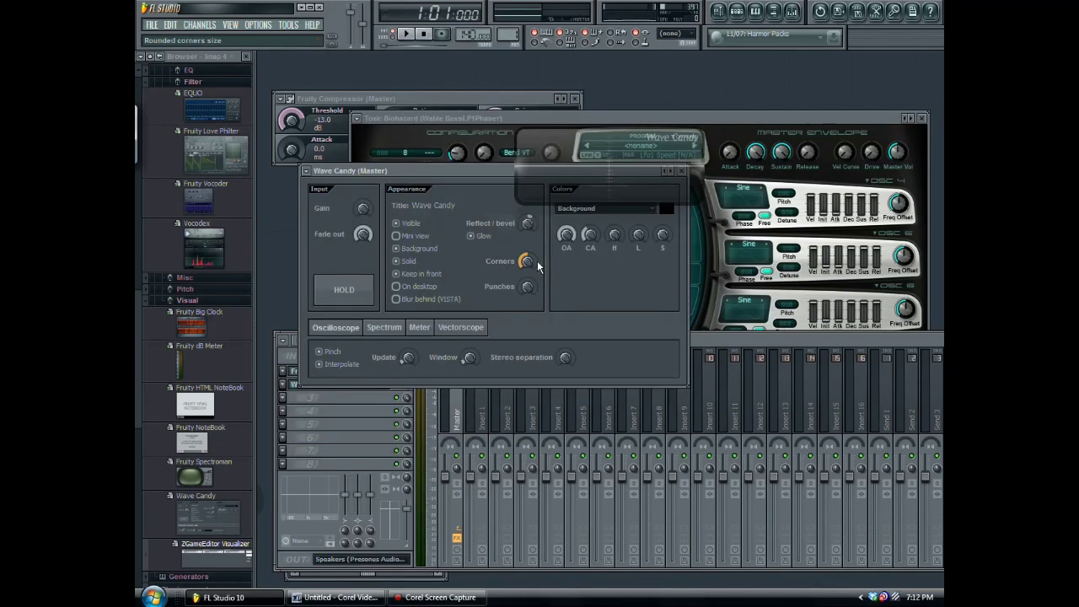
Set Wave Candy to spectrum mode, play a note, and move its display to the top.
left_click(383, 327)
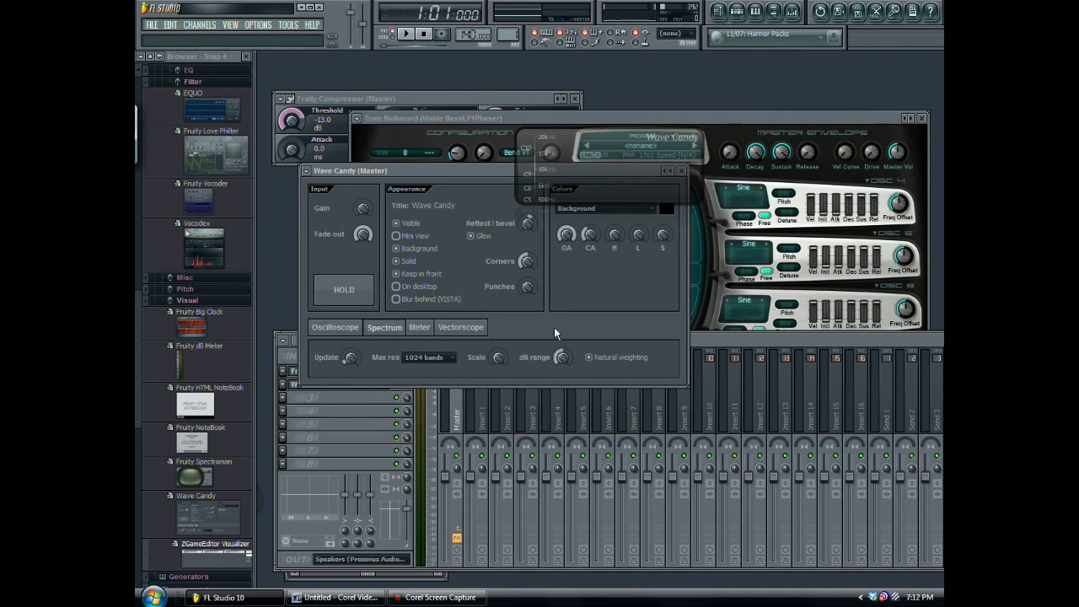
key("c")
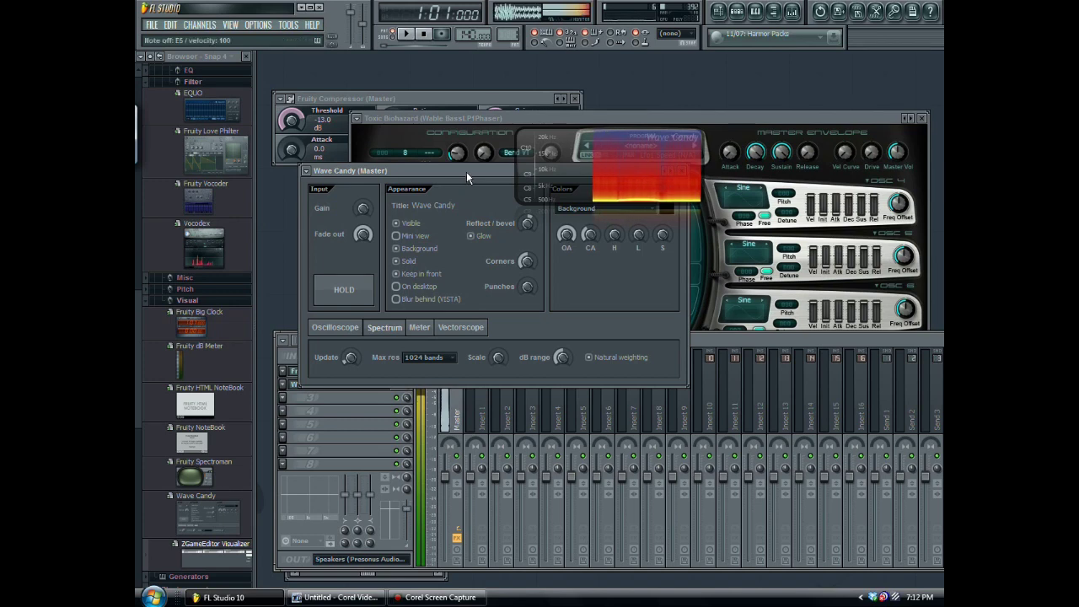
left_click_drag(617, 136, 654, 60)
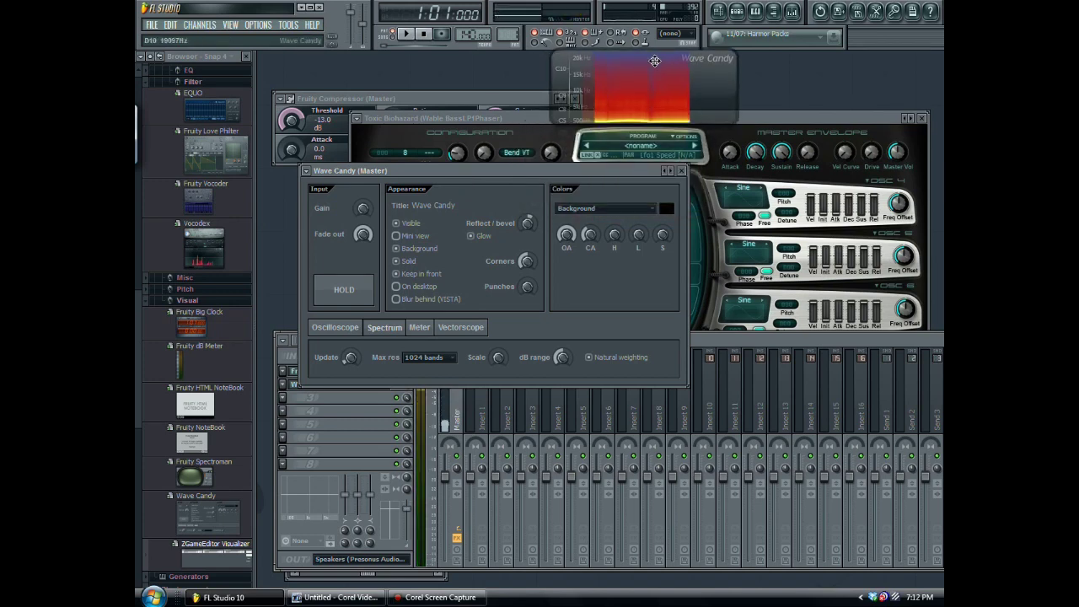
left_click(681, 170)
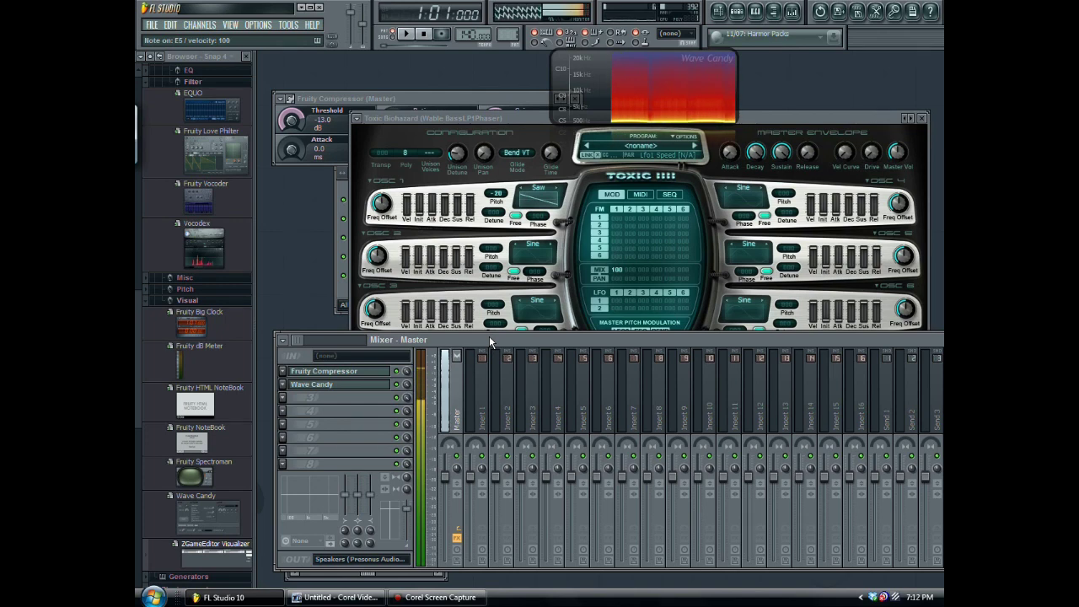
Move the Mixer aside and close it to reveal the whole Toxic Biohazard panel.
left_click_drag(502, 337, 822, 388)
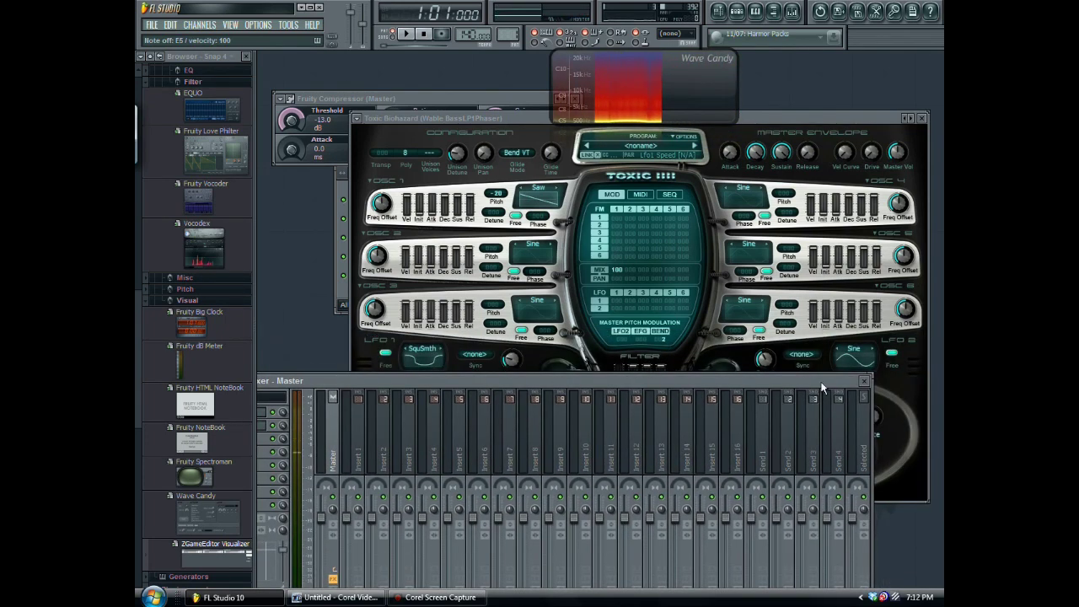
left_click(863, 380)
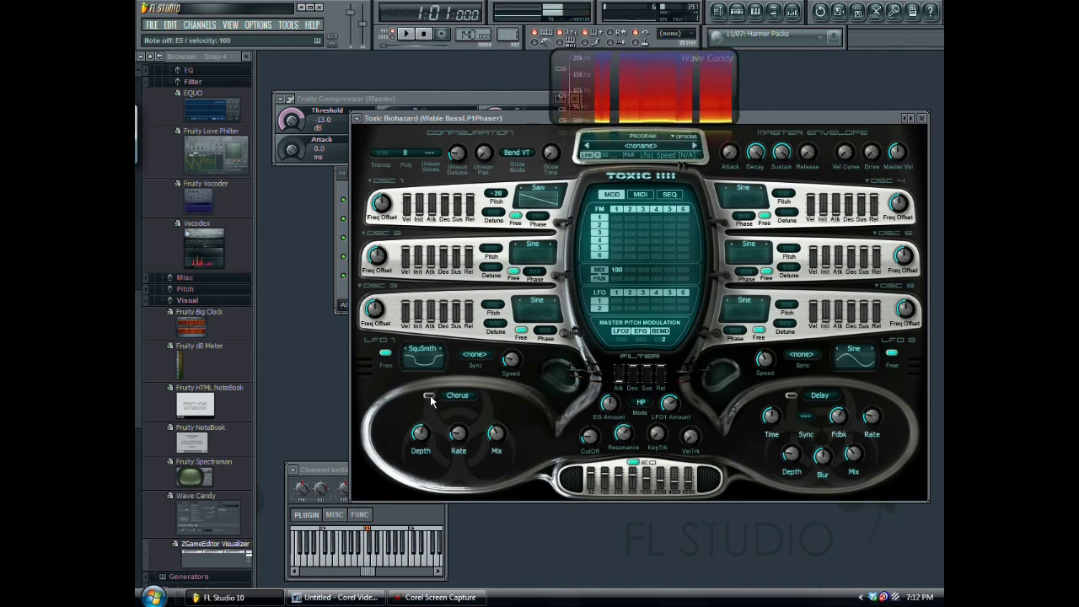
Replace the chorus with an enabled flanger at 39% delay.
left_click(457, 396)
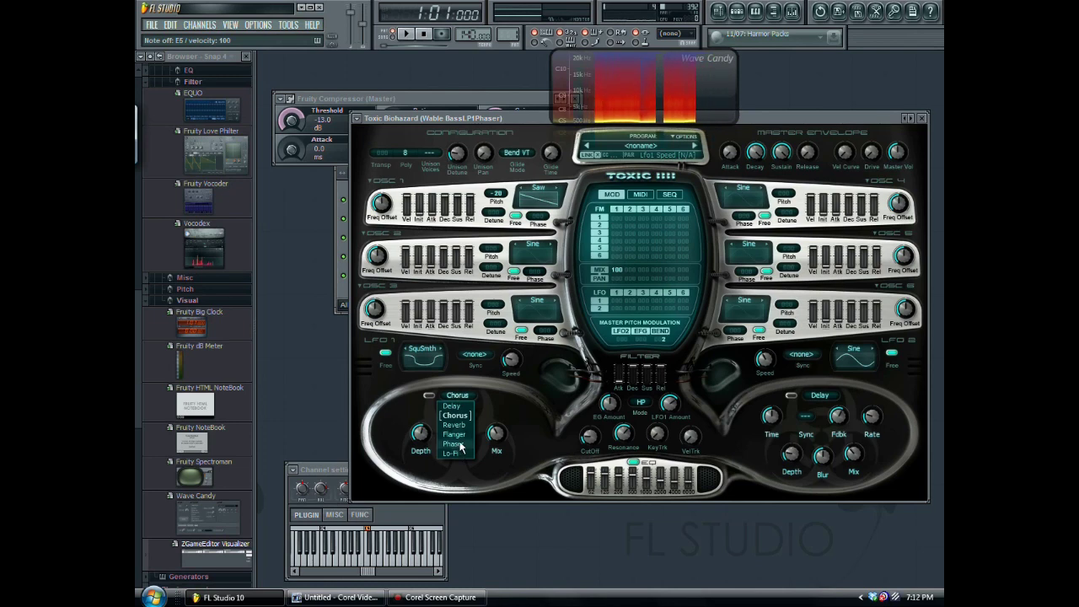
left_click(454, 434)
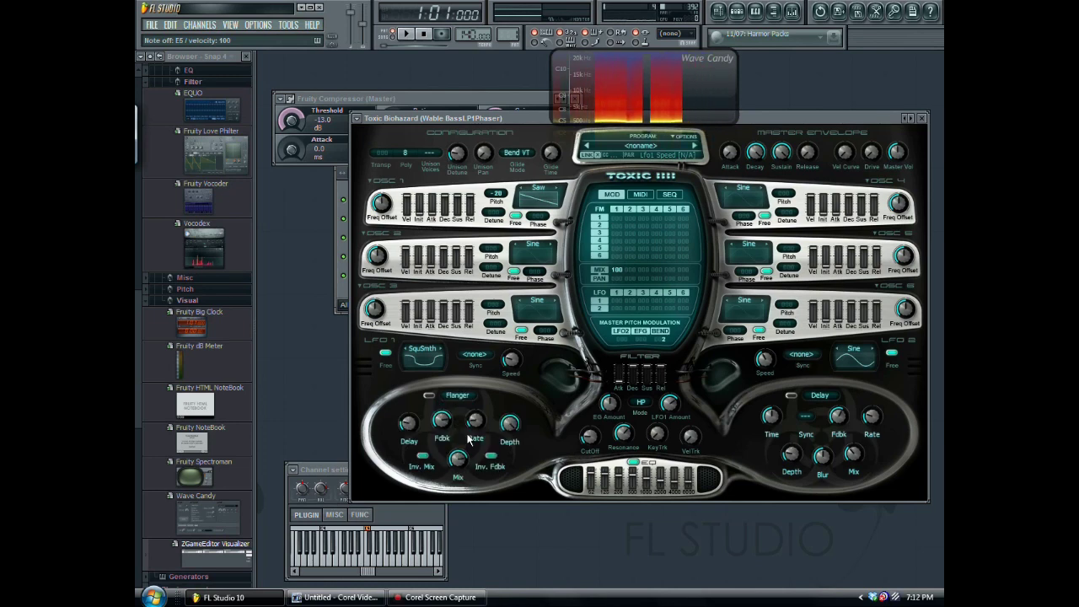
left_click(429, 395)
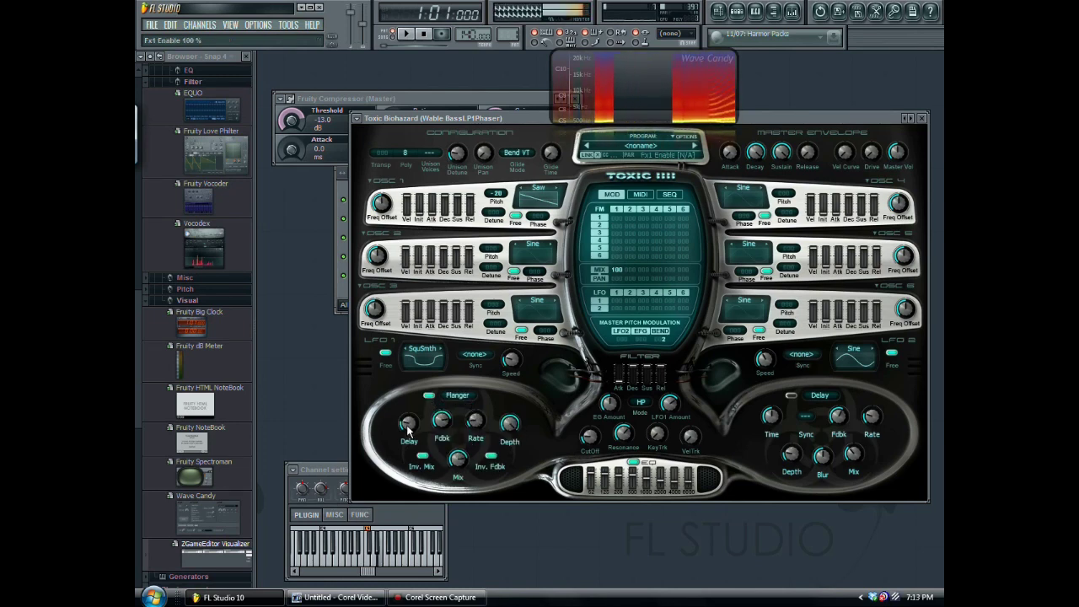
left_click(407, 425)
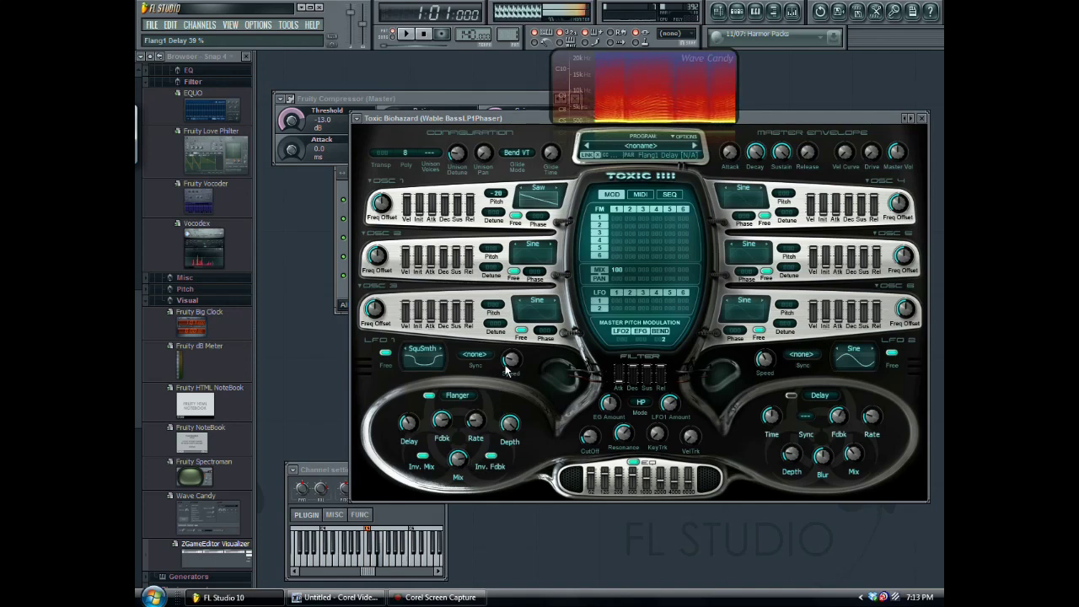
Set LFO 1 speed to 5.25 Hz, distortion drive to 93%, and LFO 1 waveform to sine.
mouse_move(505, 372)
left_mouse_down()
mouse_move(506, 351)
mouse_move(506, 369)
left_mouse_up()
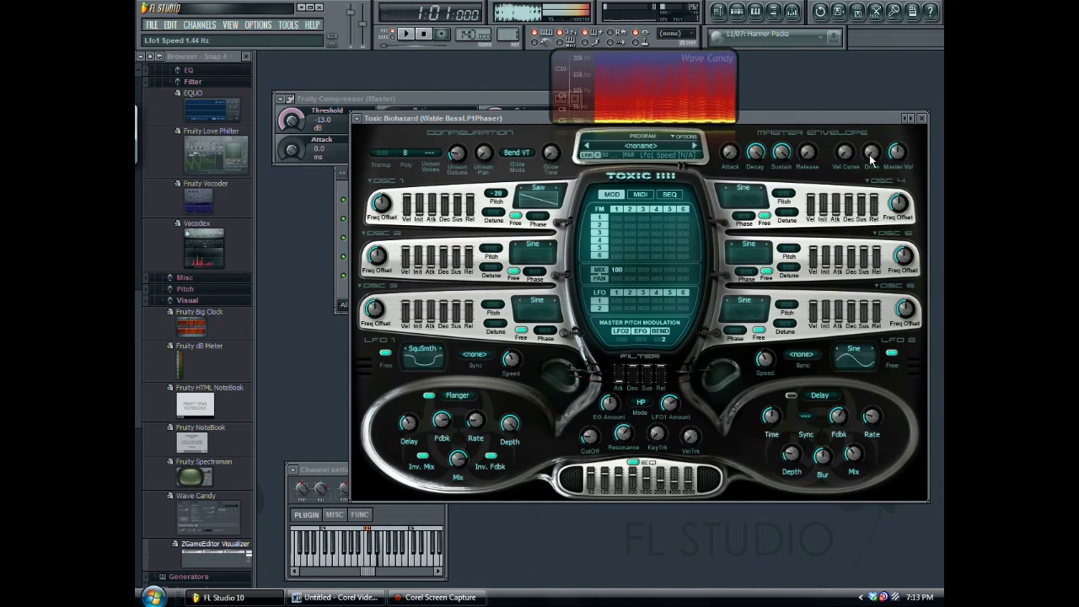
left_click_drag(871, 153, 871, 108)
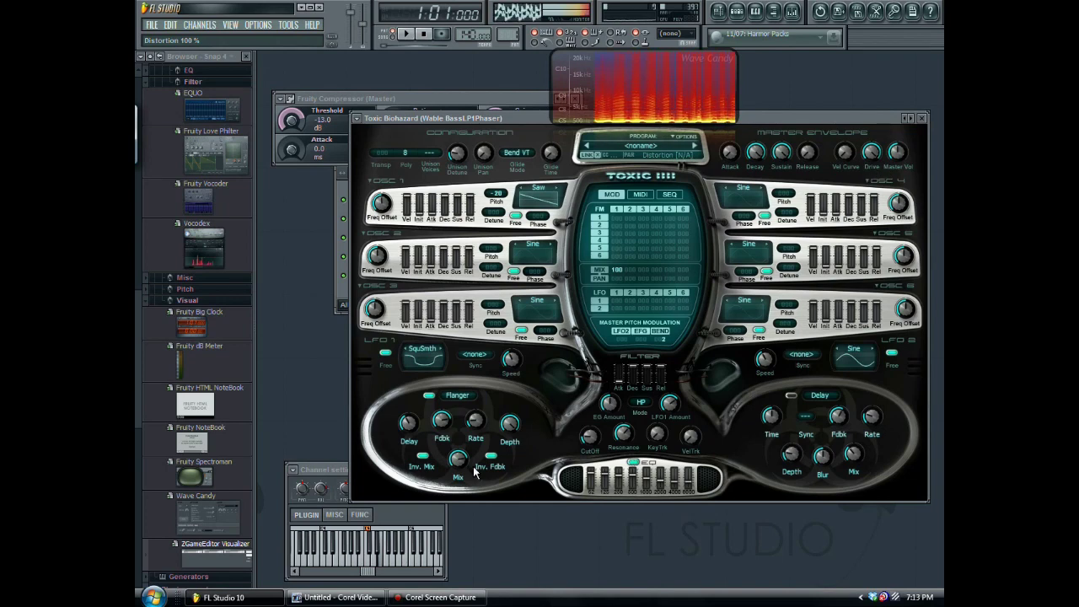
mouse_move(511, 358)
left_mouse_down()
mouse_move(511, 345)
mouse_move(511, 371)
left_mouse_up()
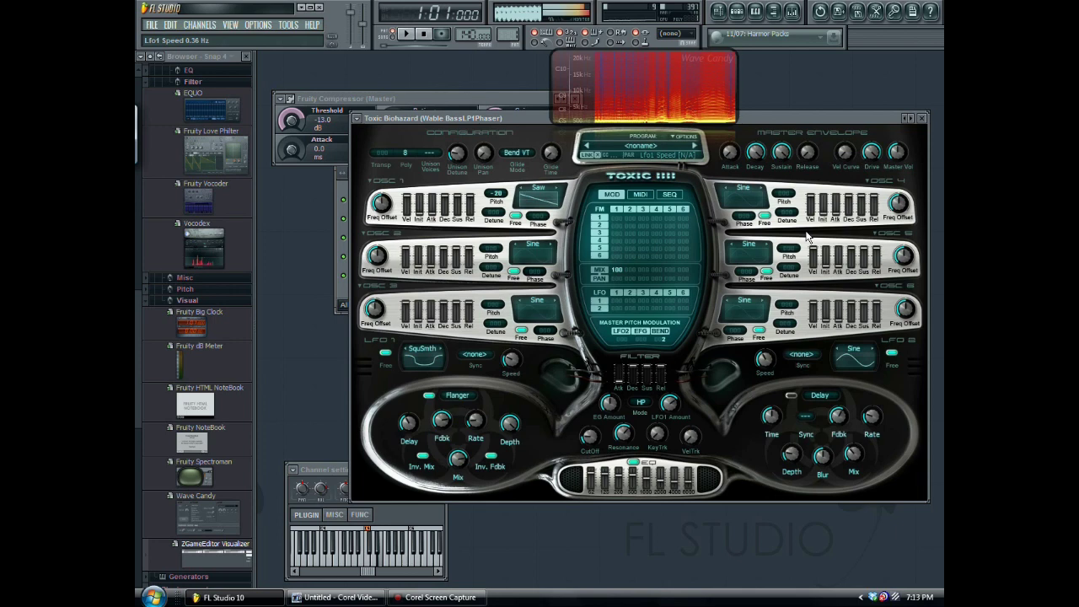
left_click_drag(872, 153, 872, 172)
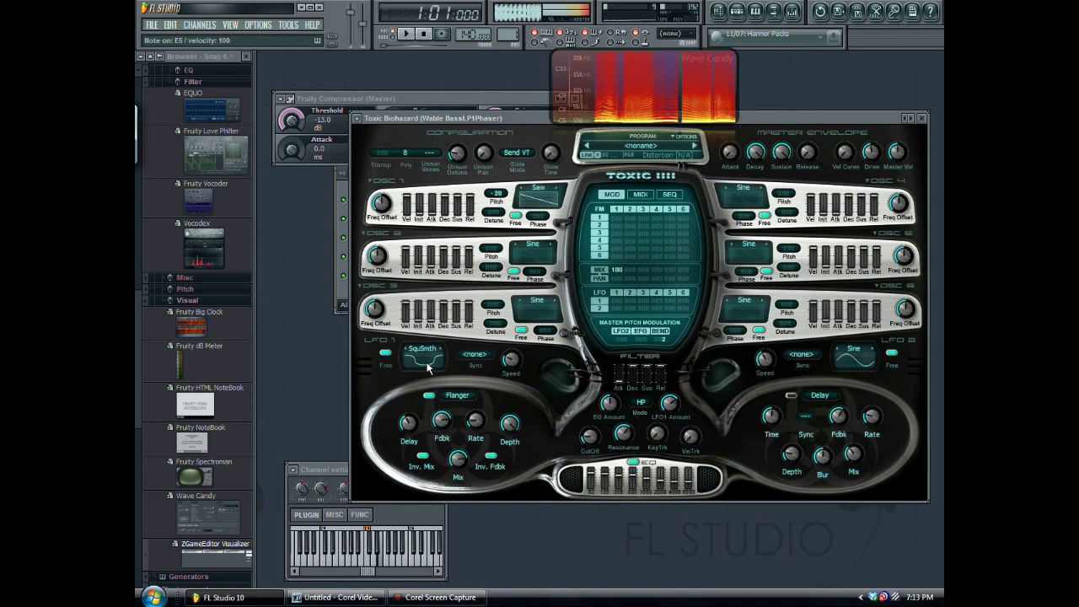
scroll(434, 355, "down", 2)
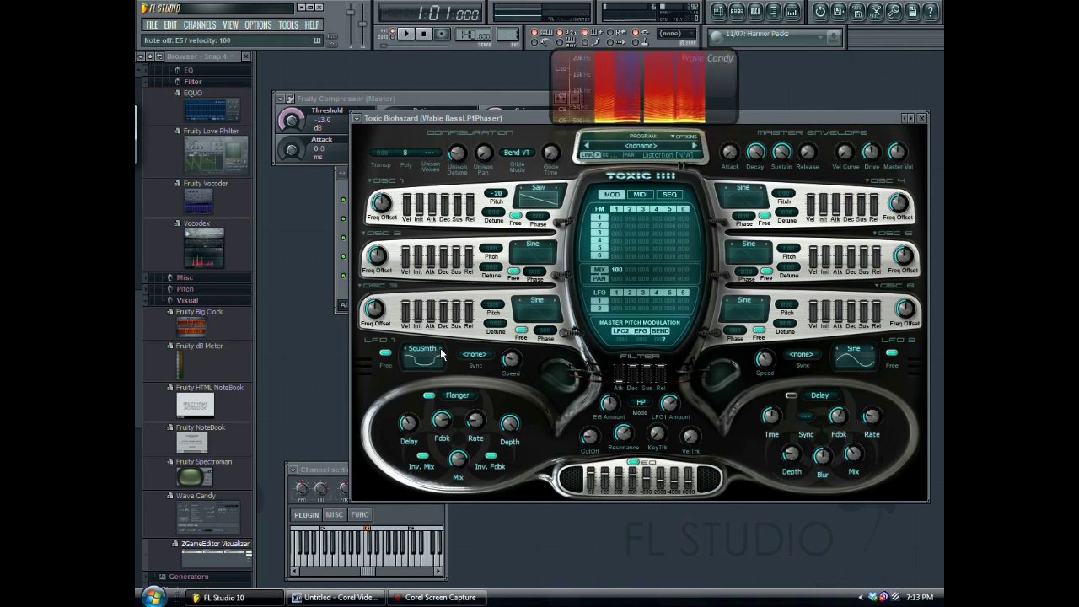
left_click(430, 355)
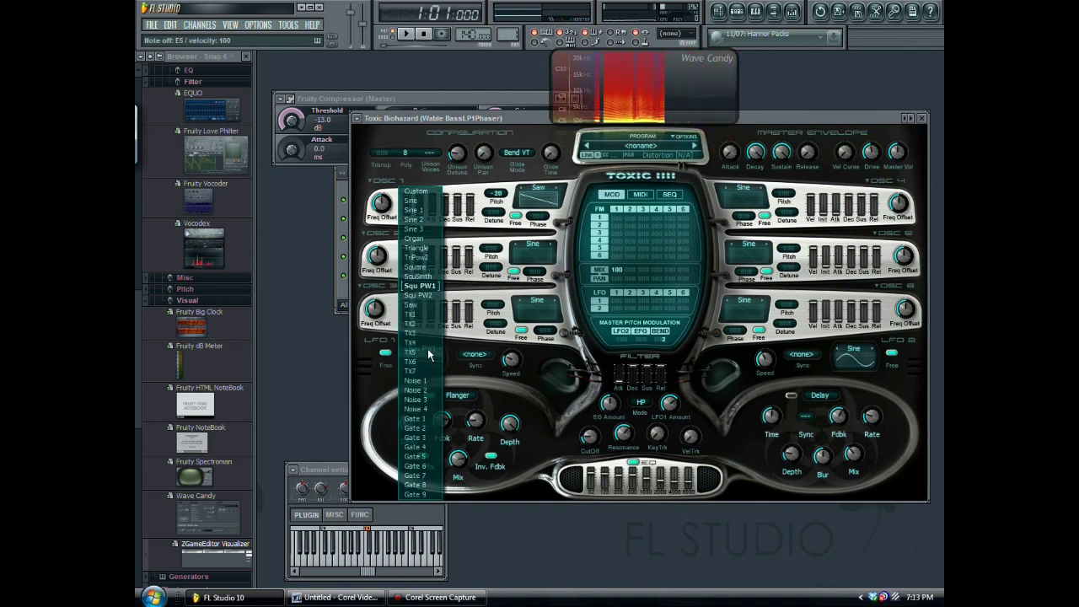
left_click(414, 202)
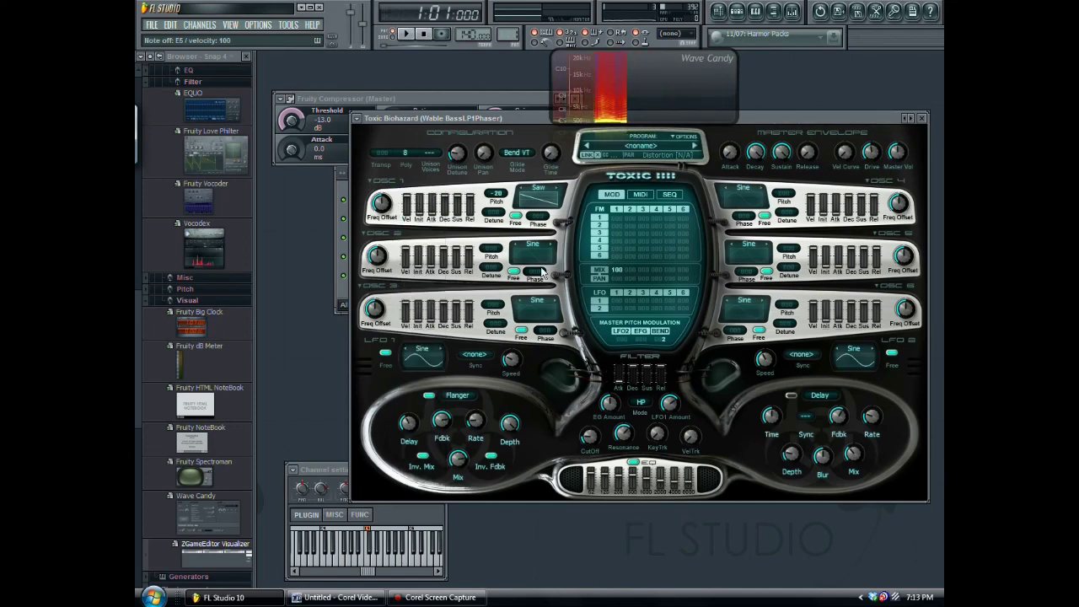